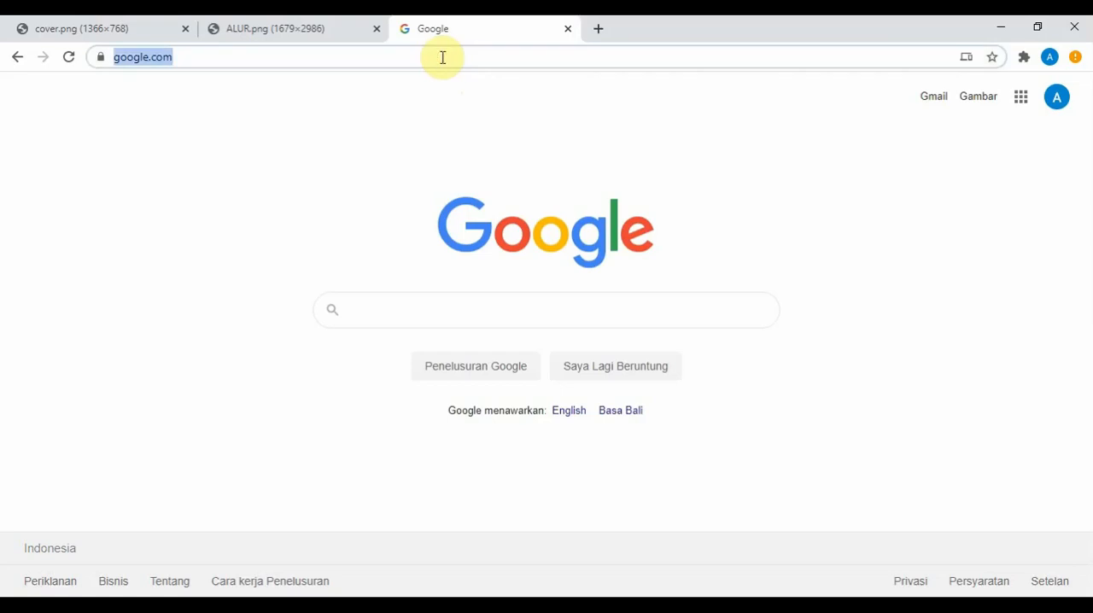
Step: Go to app.miastasikmalaya.com and open the account registration form for new users
key("BackSpace")
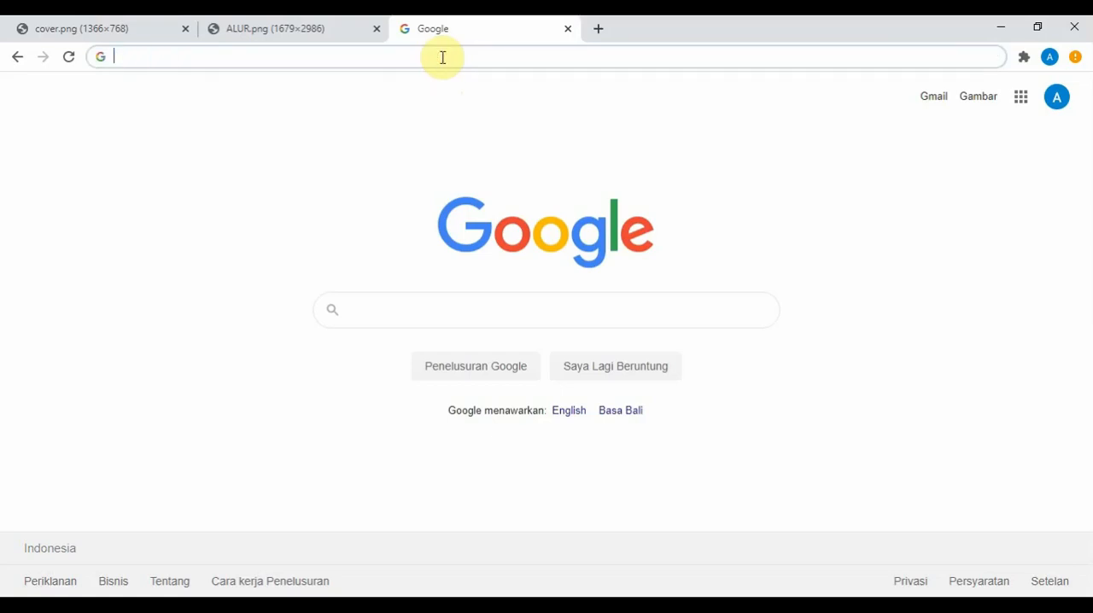
type("app.miastasikmalaya.co")
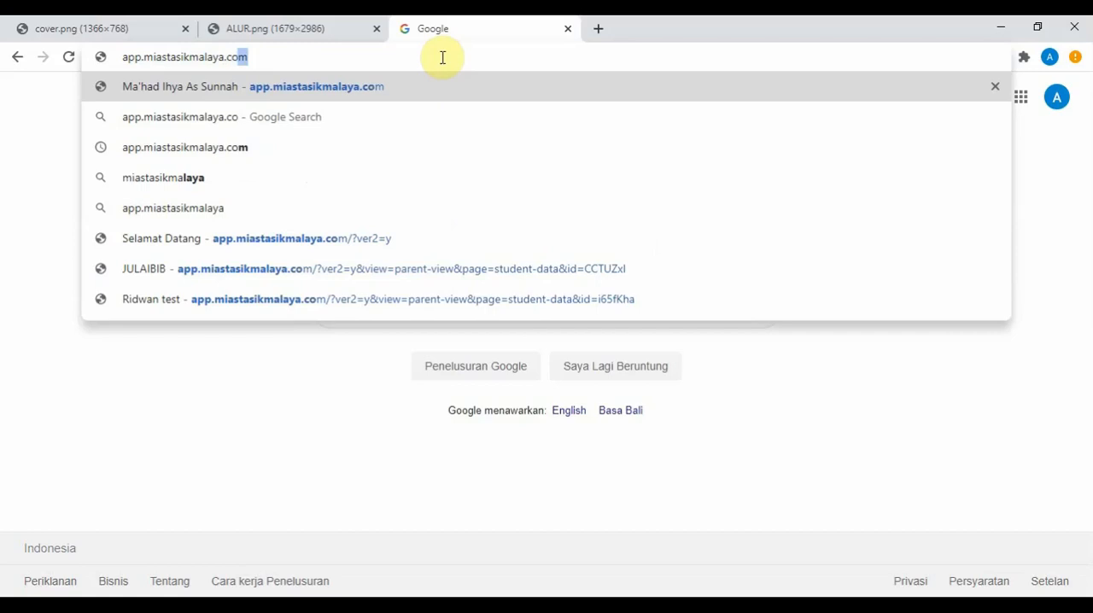
type("m")
key("Return")
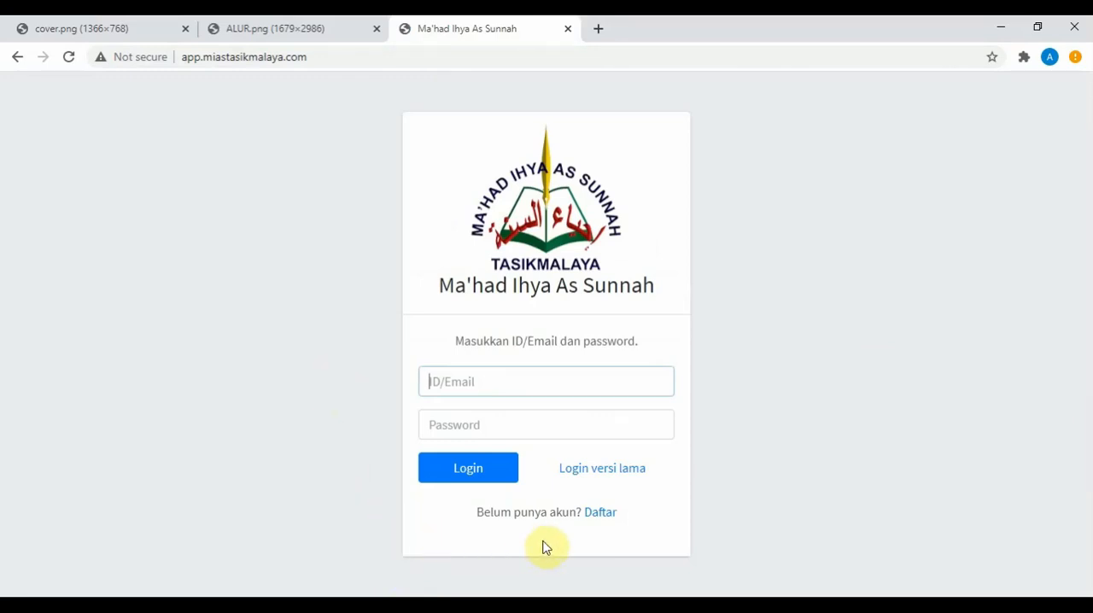
left_click(602, 514)
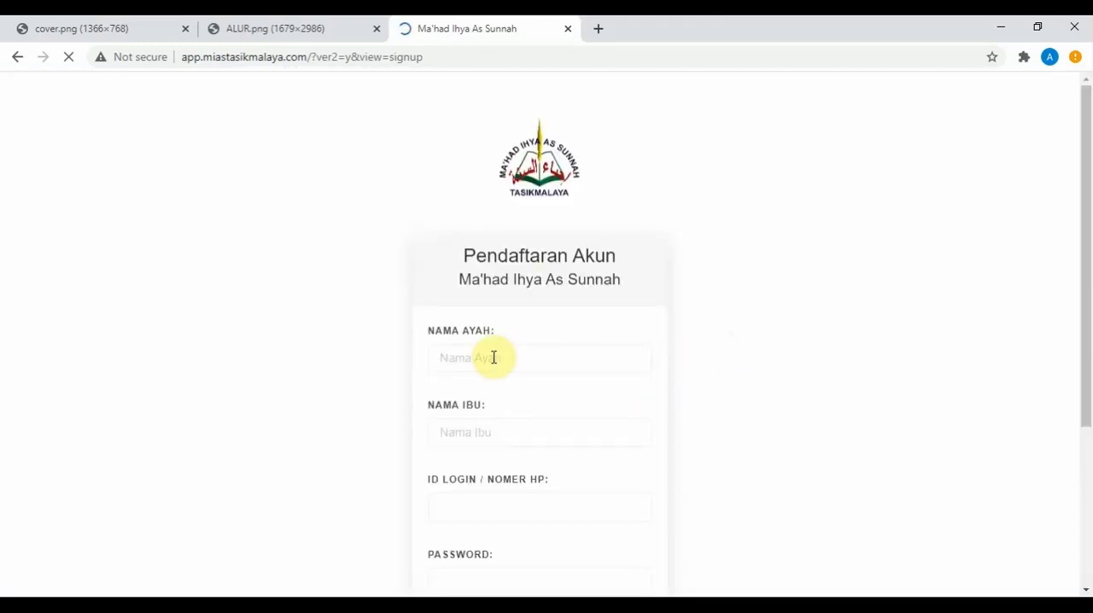
Step: Enter the father's name and the mother's name in the account registration form
left_click(496, 357)
scroll(495, 356, "down", 2)
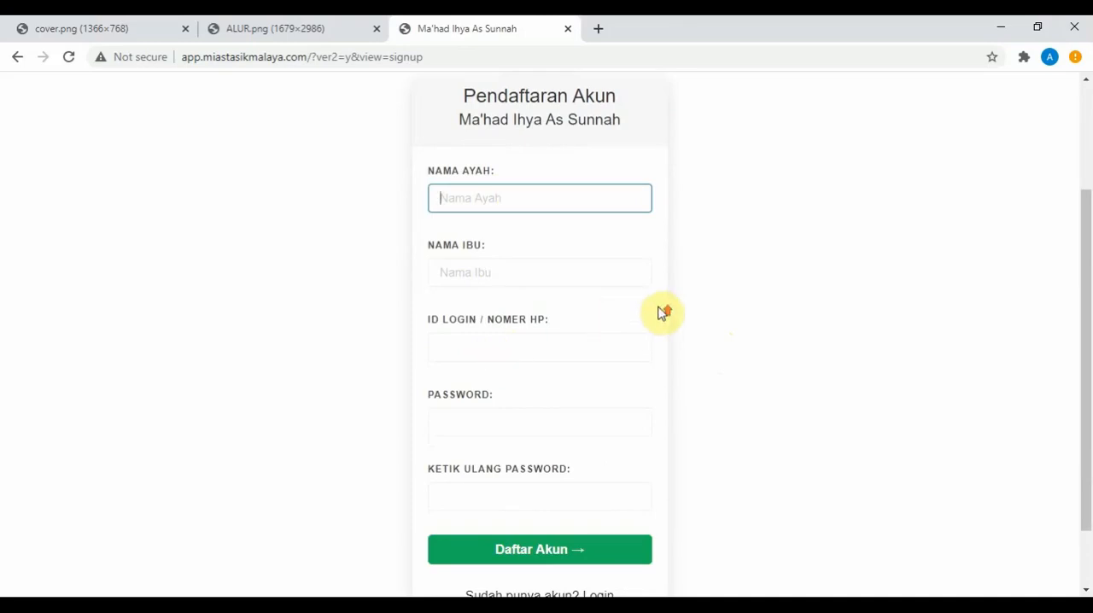
scroll(658, 314, "up", 1)
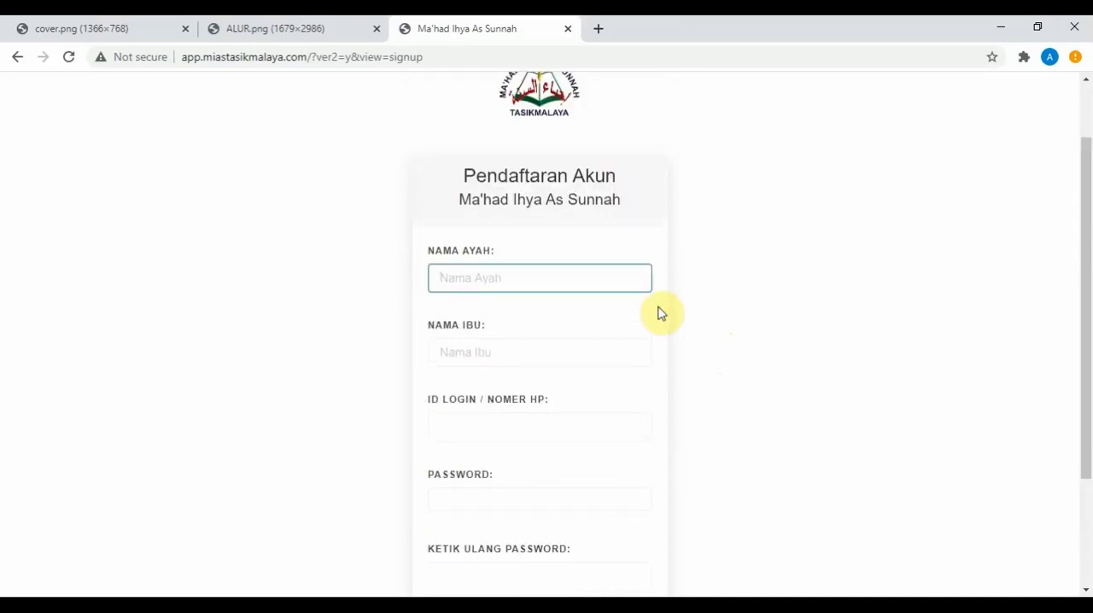
type("AHMAD")
key("Tab")
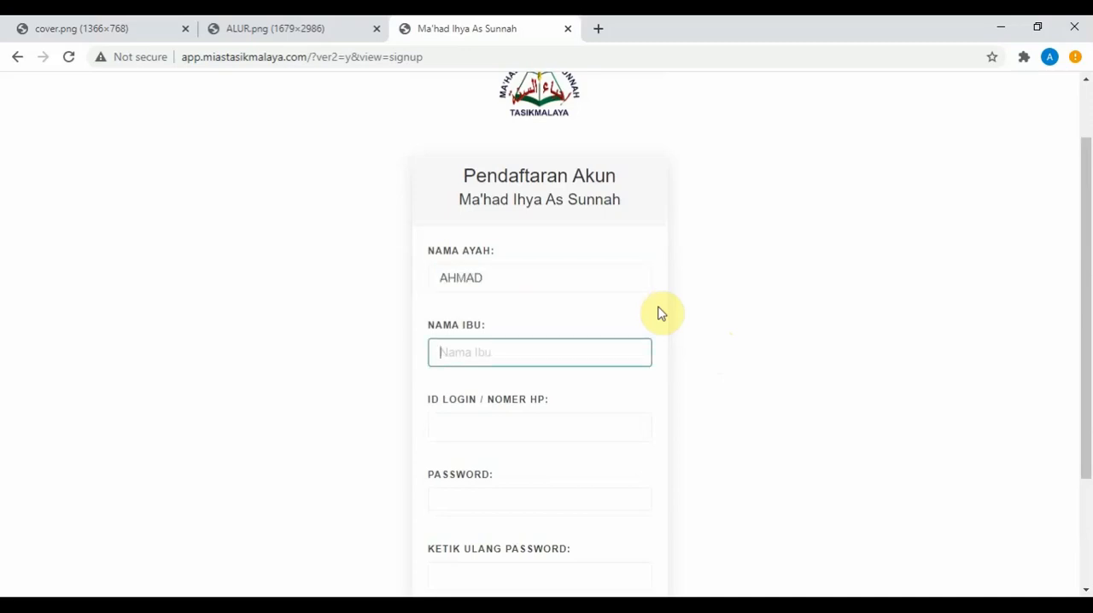
type("AISYAH")
Step: Enter the parent's phone number as the login ID in the registration form
left_click(495, 424)
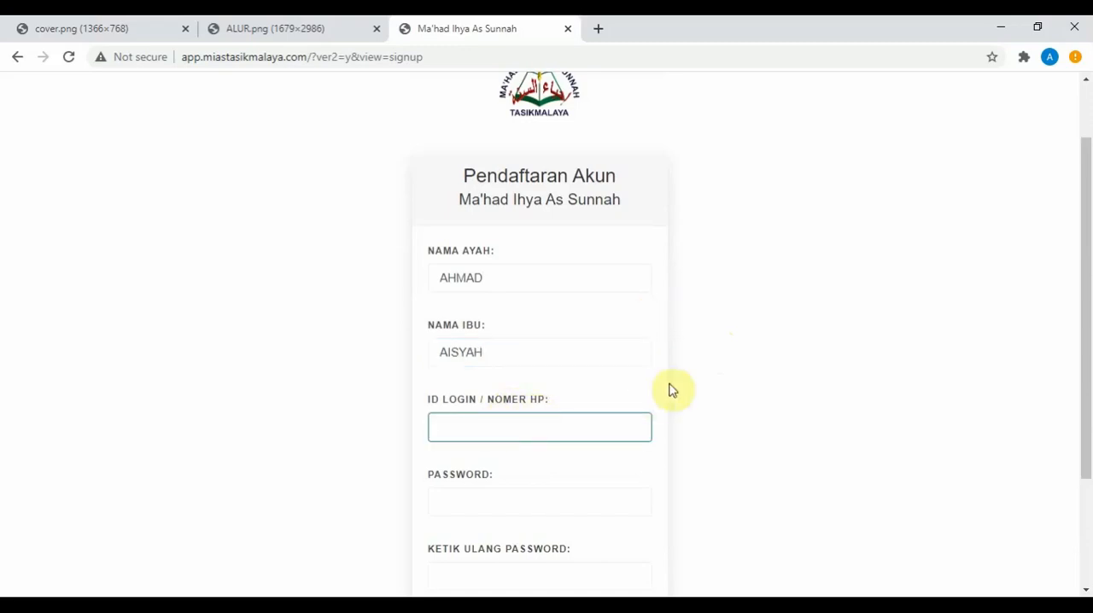
scroll(675, 389, "down", 1)
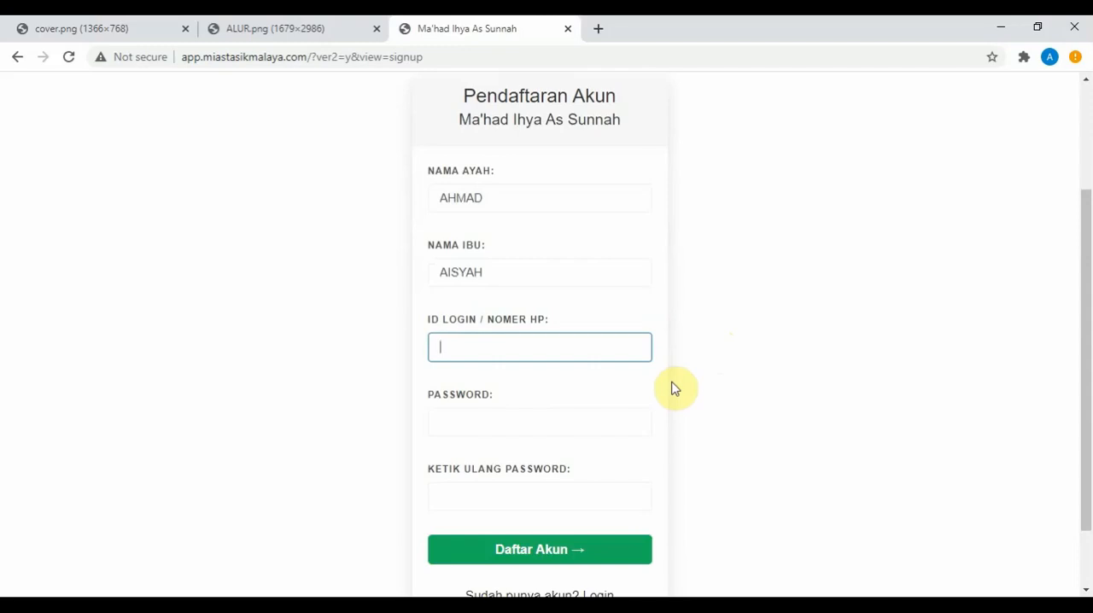
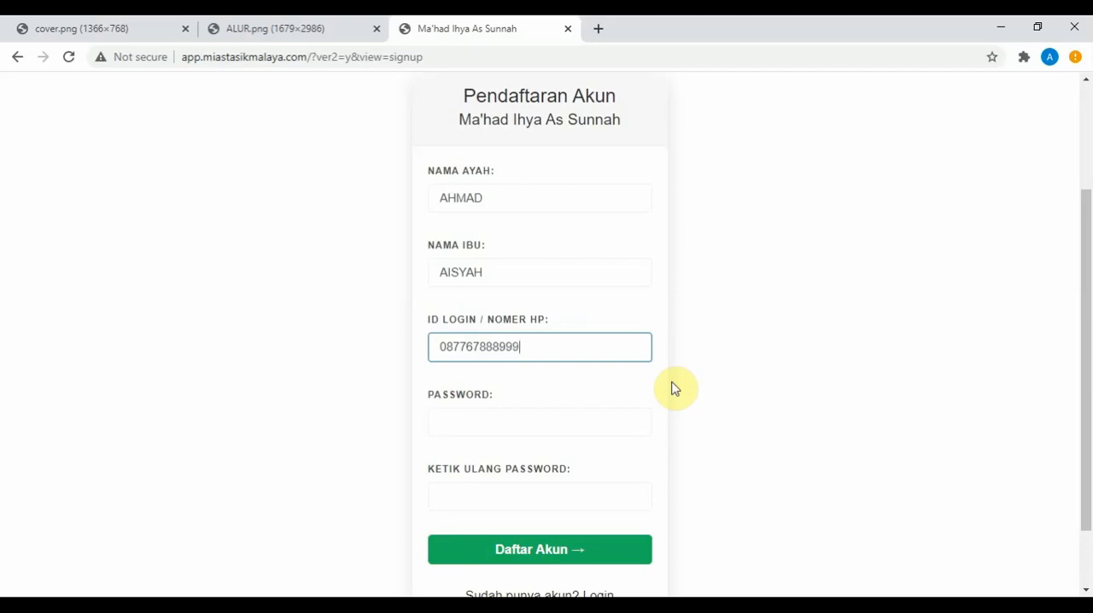
Step: Enter the account password, repeat it in the confirmation field, and submit the account registration
scroll(672, 388, "down", 1)
left_click(475, 341)
type("12345678")
key("Tab")
type("12345678")
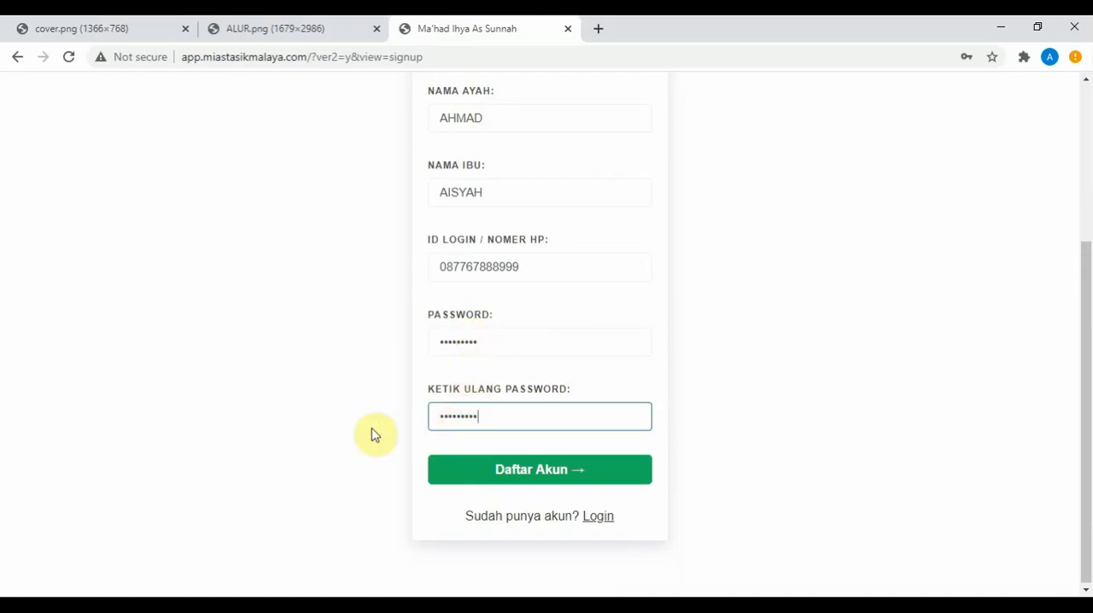
left_click(524, 474)
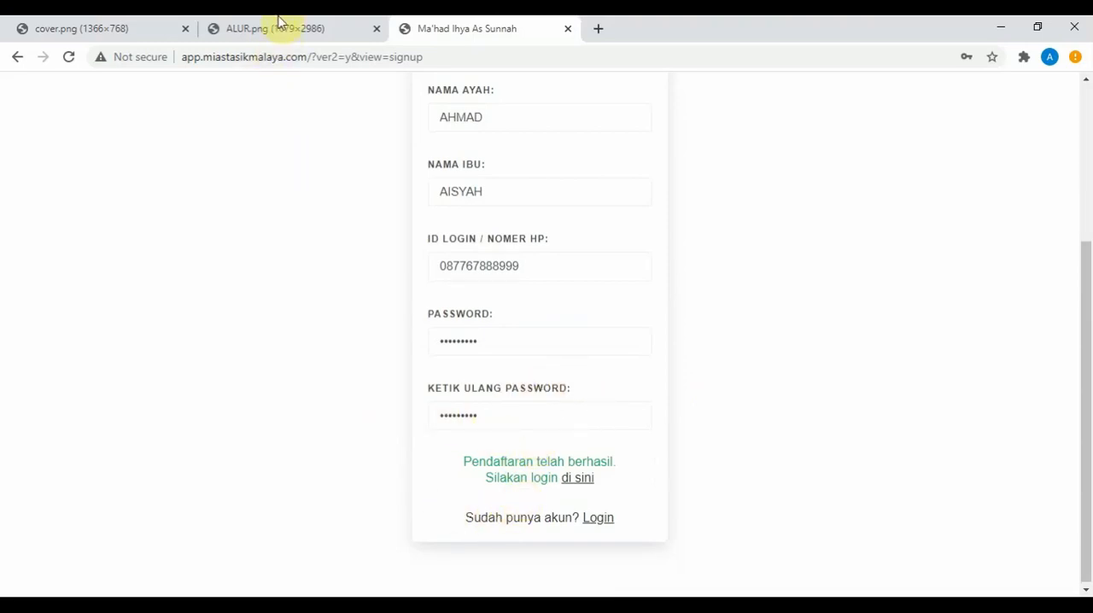
Step: Go to the login page and log in with the registered phone number and the account password
scroll(333, 271, "up", 2)
scroll(333, 271, "down", 2)
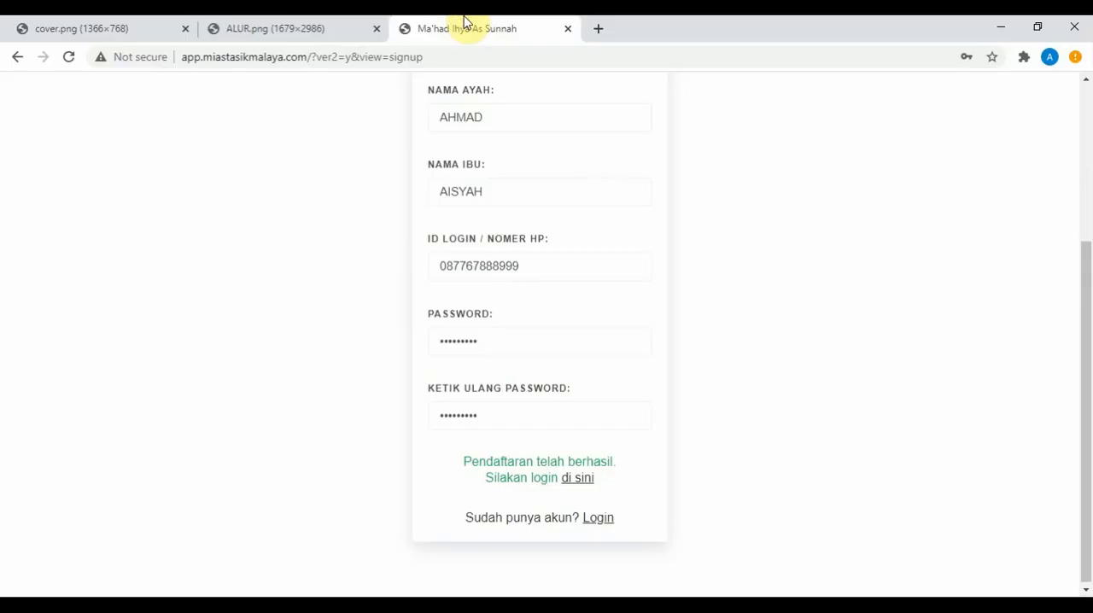
left_click(572, 479)
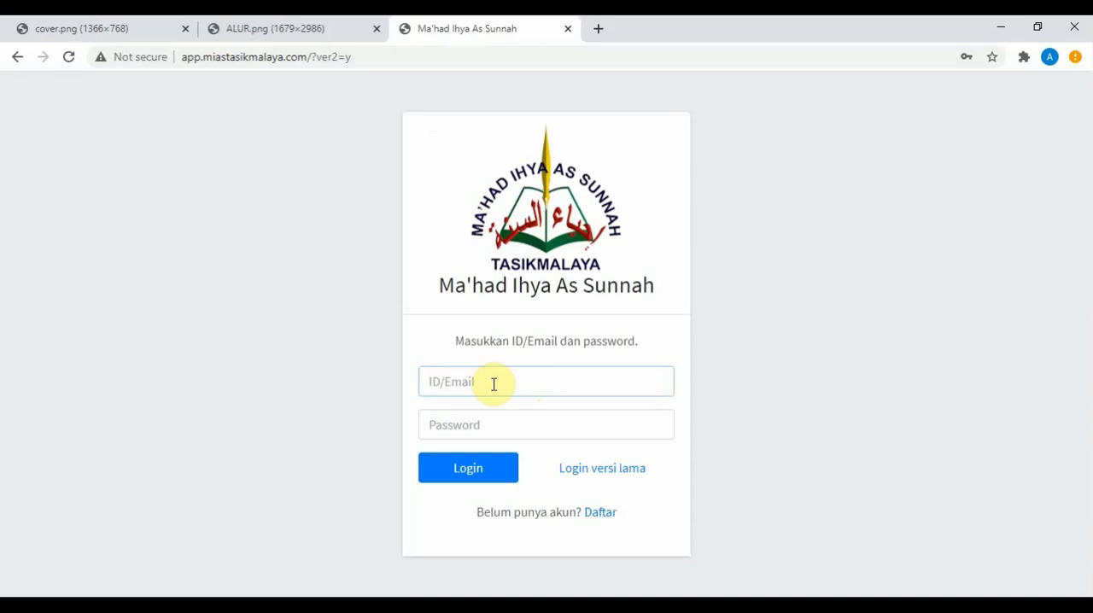
left_click(480, 426)
type("•••••••••")
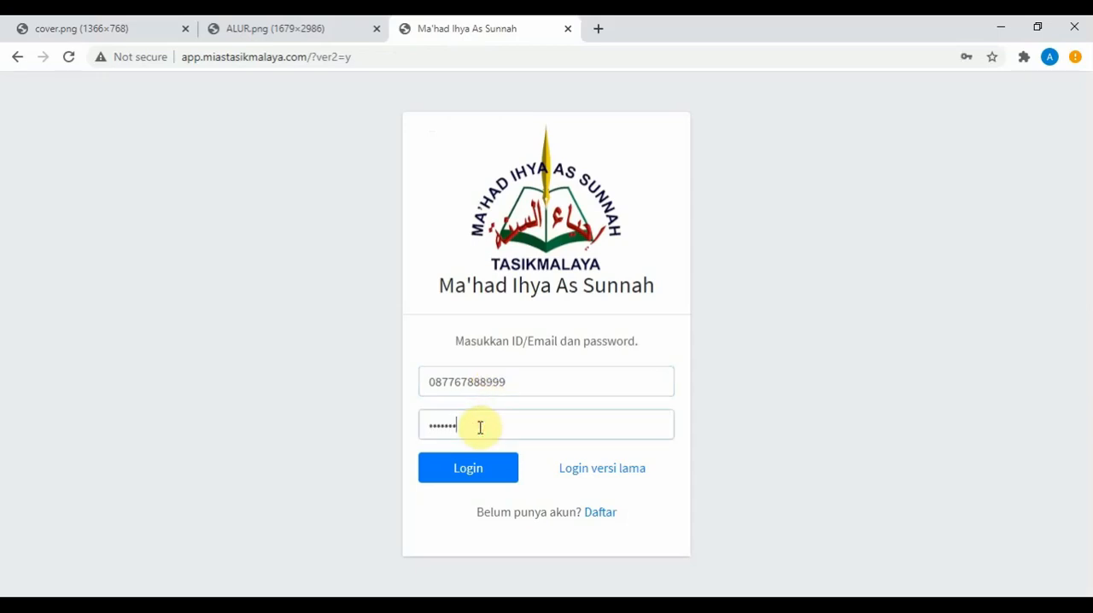
left_click(464, 469)
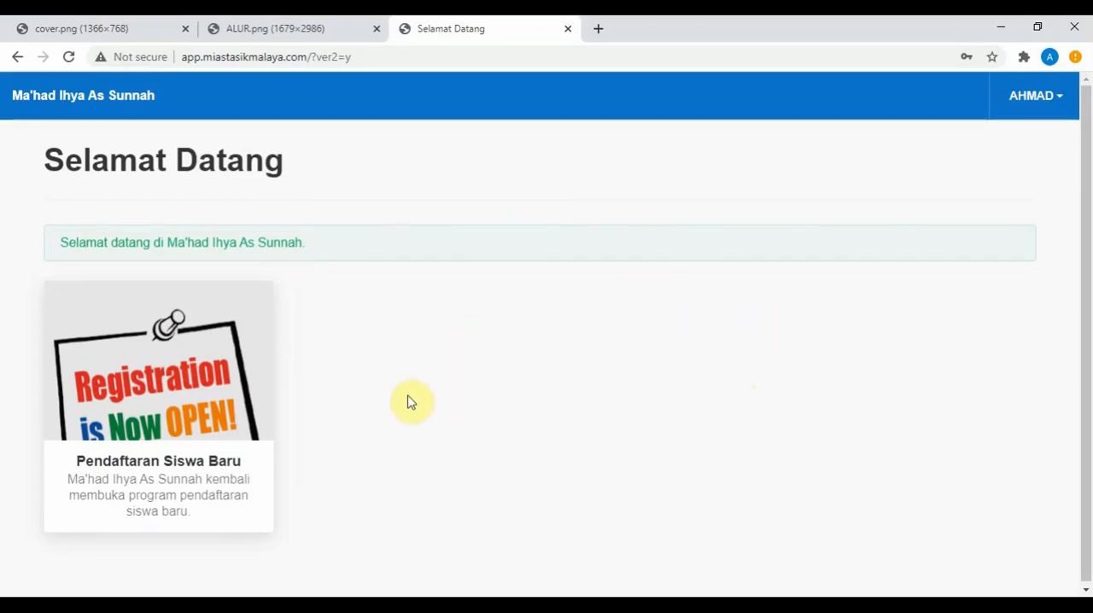
Step: Start a Pendaftaran Siswa Baru for 2021-2022 — SMP — Kelas 7, enter the prospective student's name, and confirm it
left_click(189, 463)
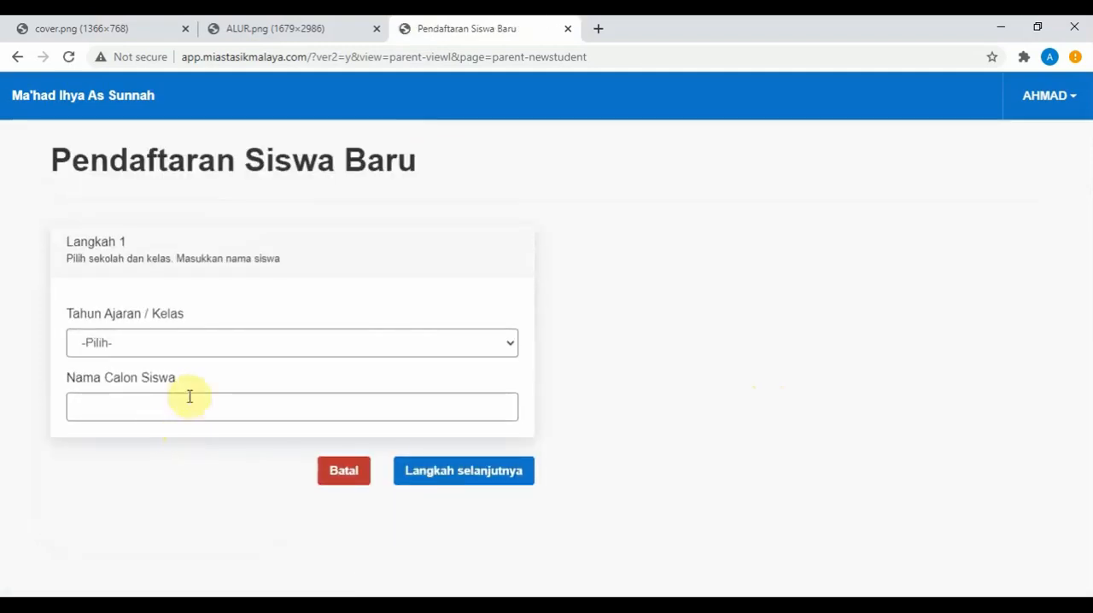
left_click(205, 344)
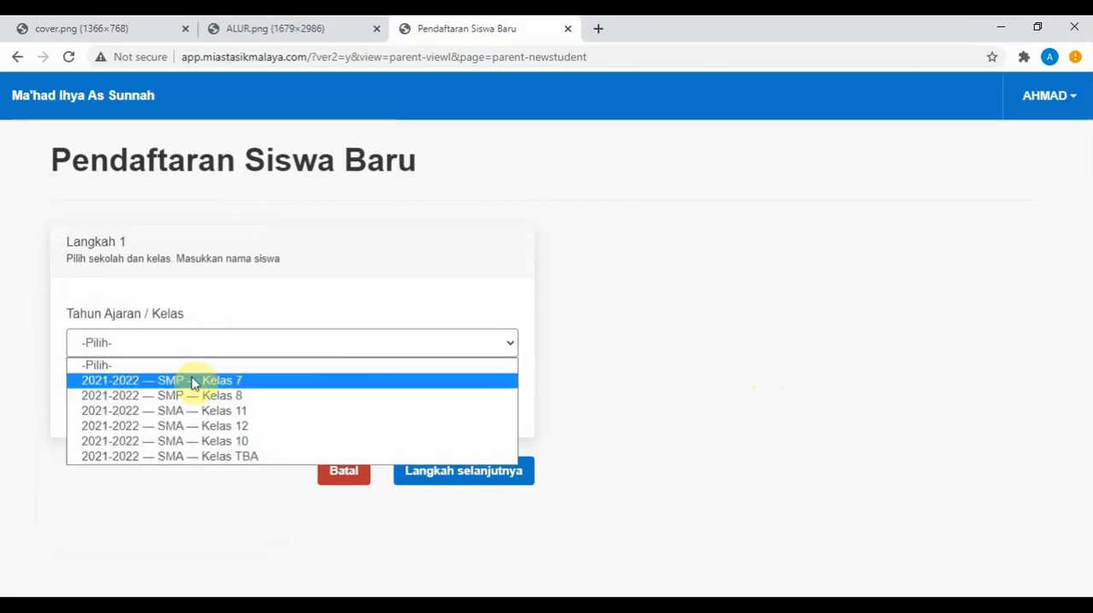
left_click(239, 382)
left_click(266, 397)
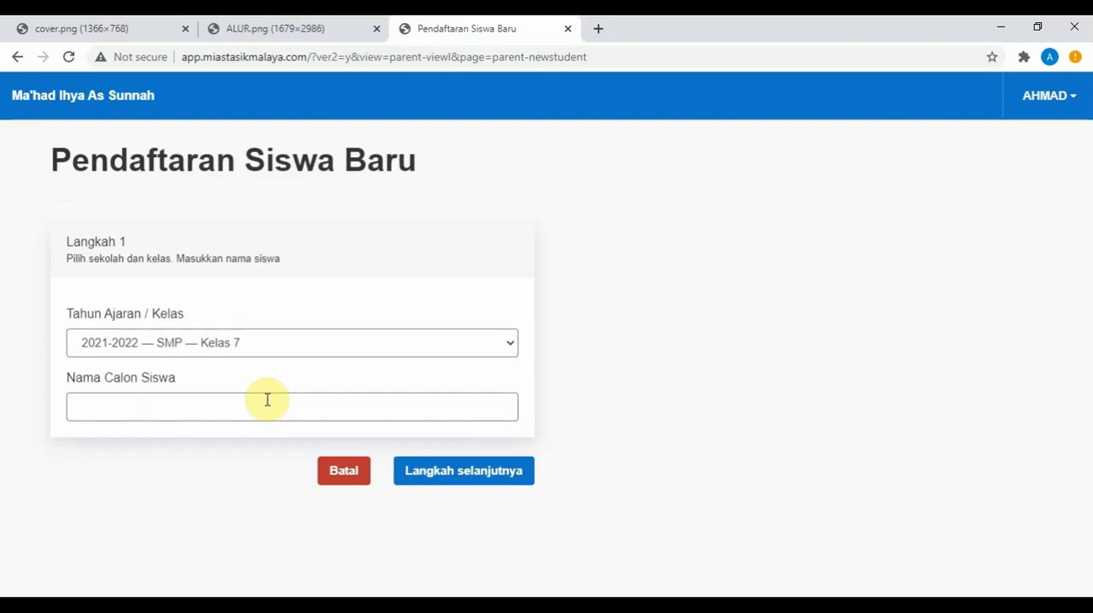
type("ABDULLAH")
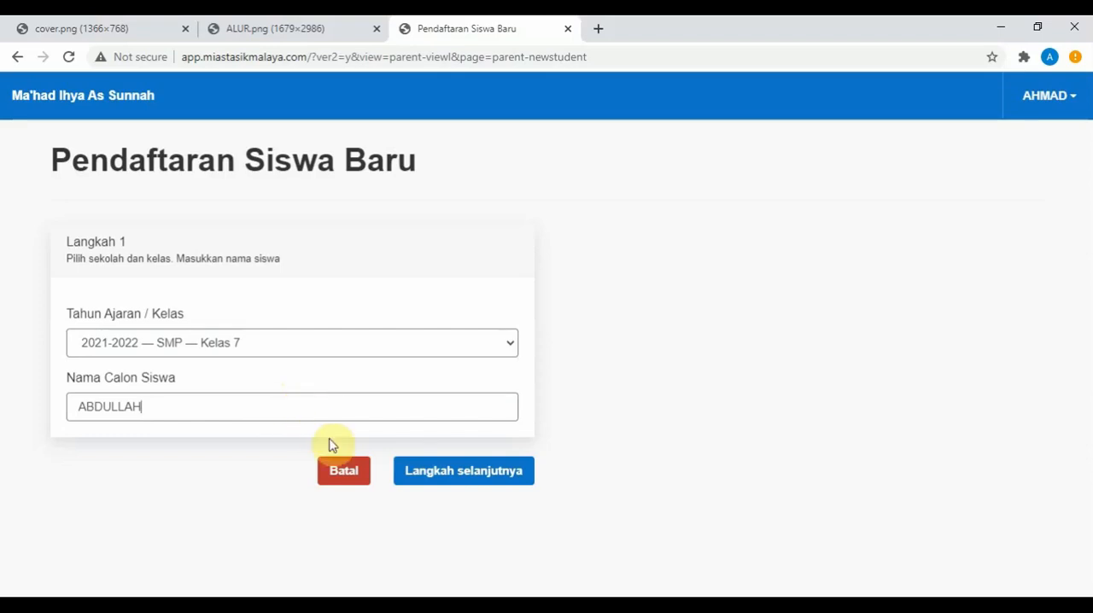
left_click(444, 480)
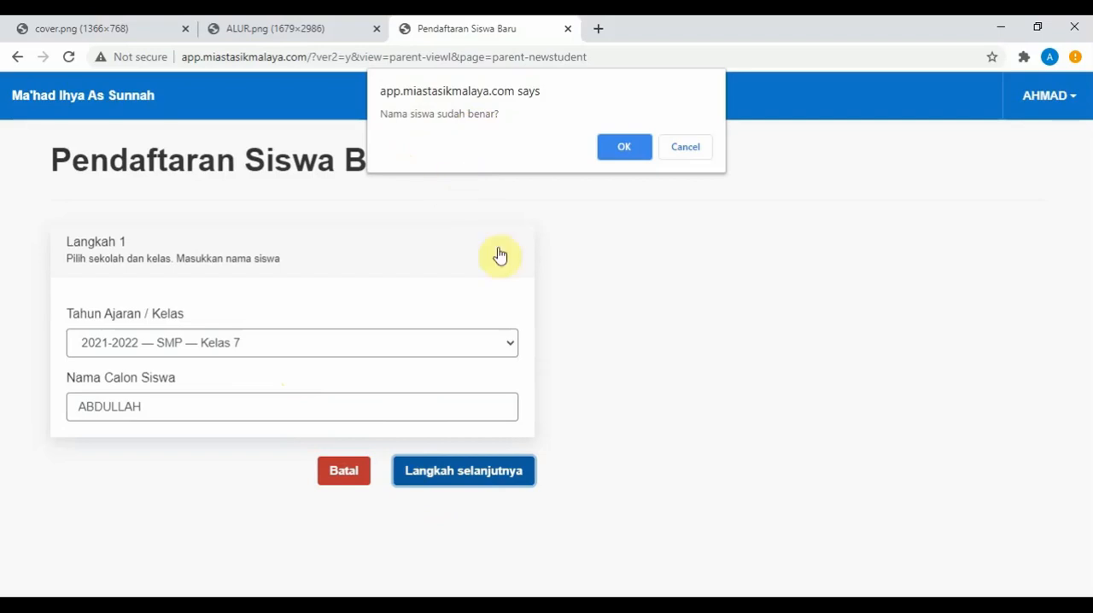
left_click(626, 150)
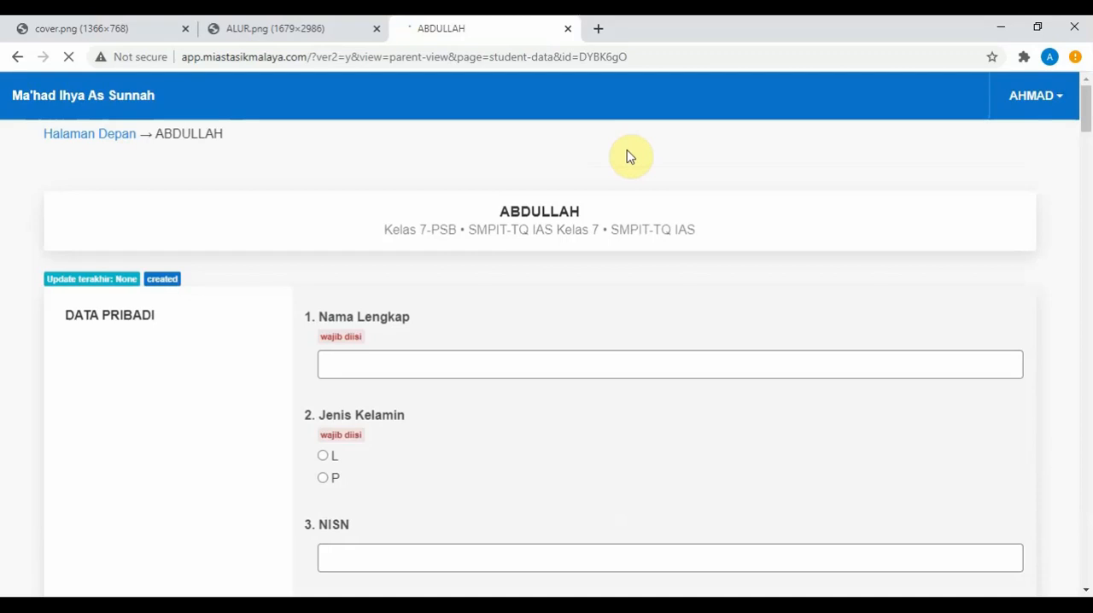
Step: Fill in the student's full name under Data Pribadi and set Jenis Kelamin to L
scroll(465, 314, "down", 2)
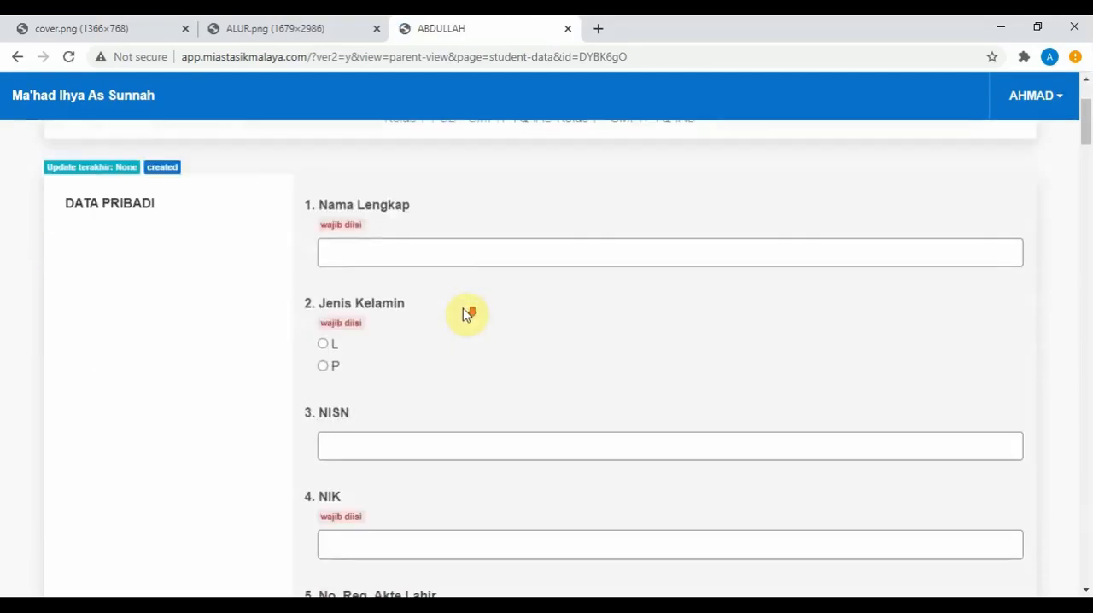
scroll(466, 314, "up", 1)
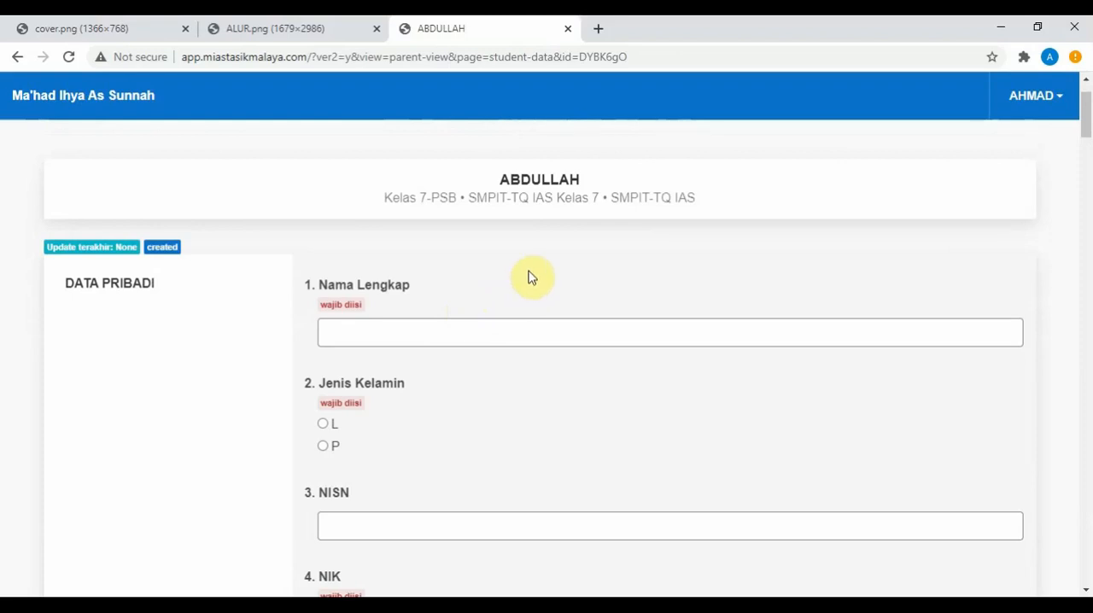
scroll(528, 277, "down", 6)
scroll(528, 277, "down", 3)
scroll(528, 277, "up", 5)
scroll(529, 273, "up", 3)
scroll(530, 270, "up", 2)
scroll(512, 278, "down", 2)
left_click(464, 252)
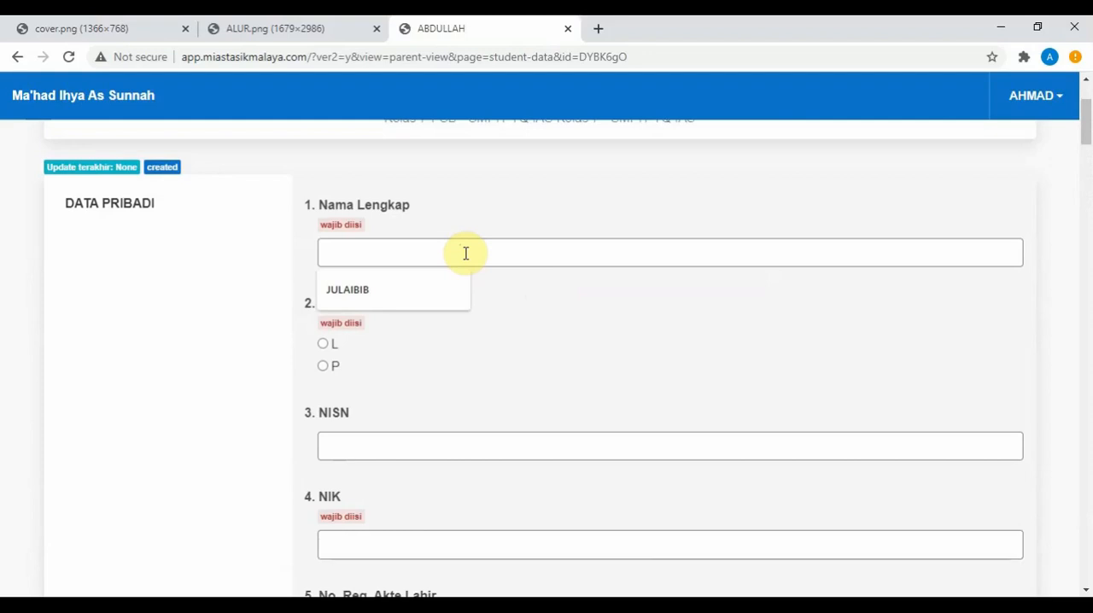
type("ABDULLAH")
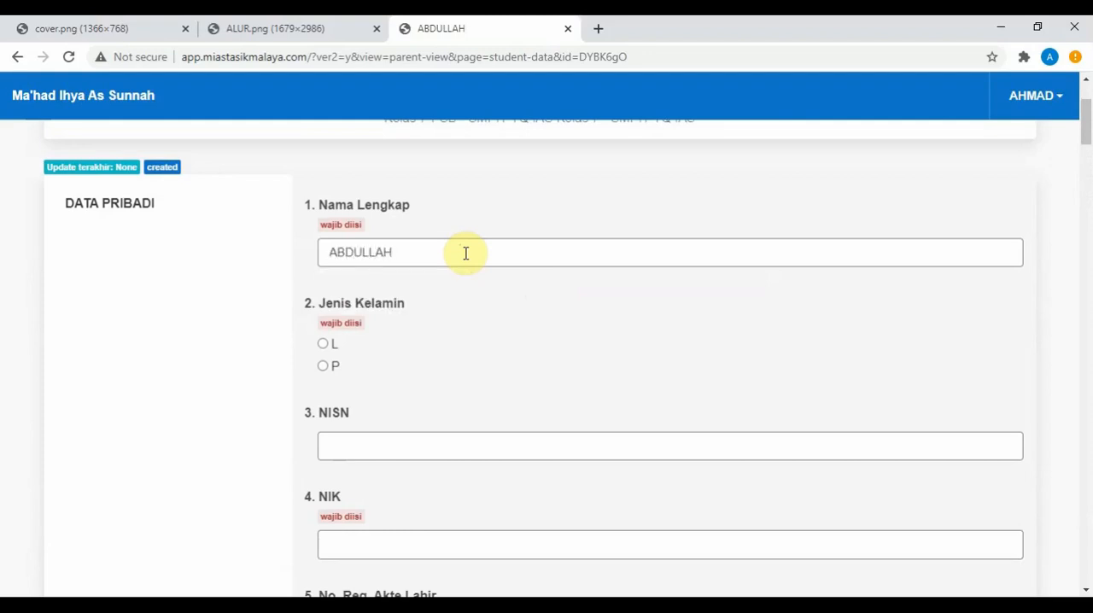
left_click(323, 342)
Step: Try to save the student data sheet with the remaining sections left blank, and dismiss the alert
scroll(401, 385, "down", 1)
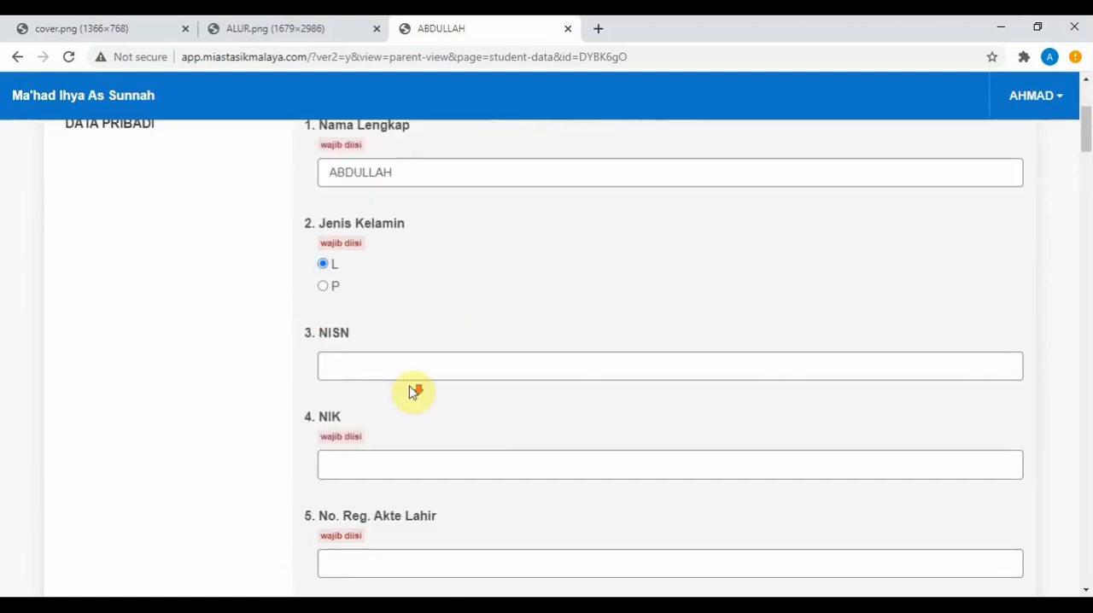
scroll(502, 433, "down", 2)
scroll(503, 434, "down", 10)
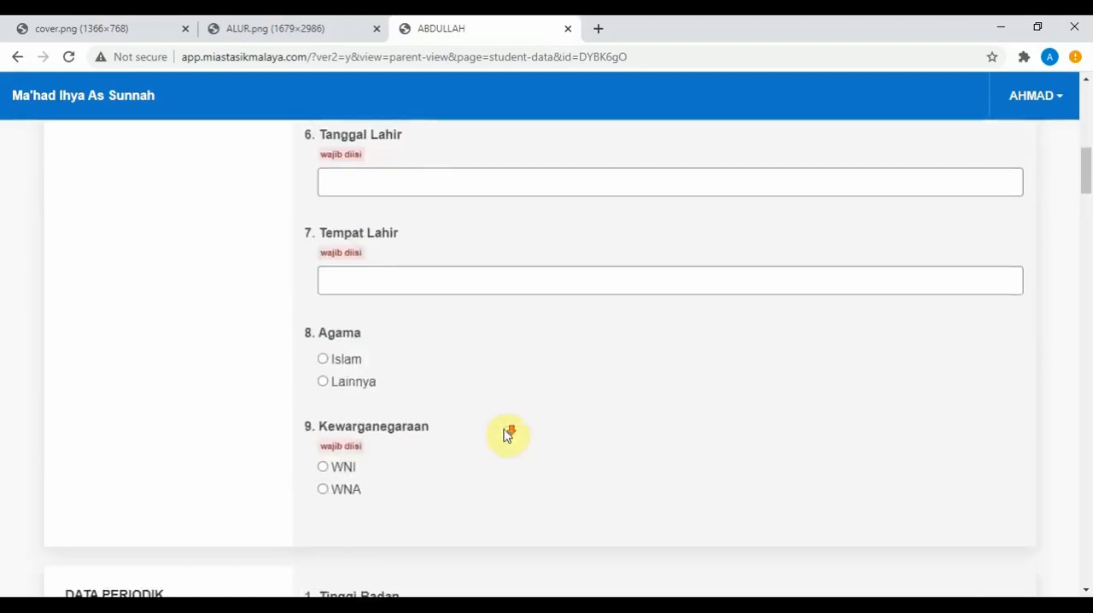
scroll(506, 435, "down", 12)
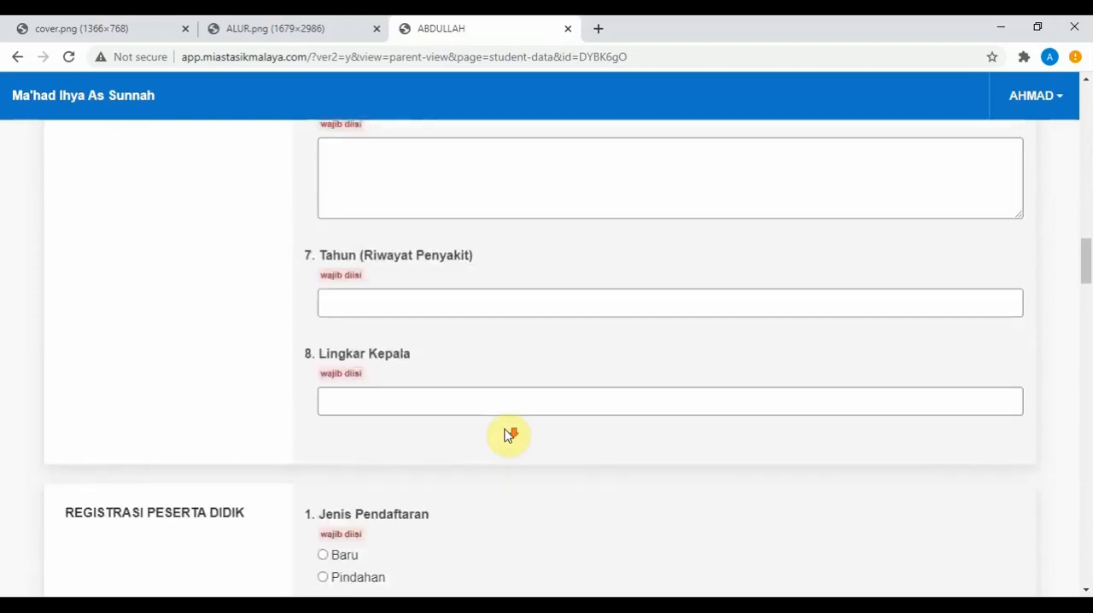
scroll(506, 434, "down", 12)
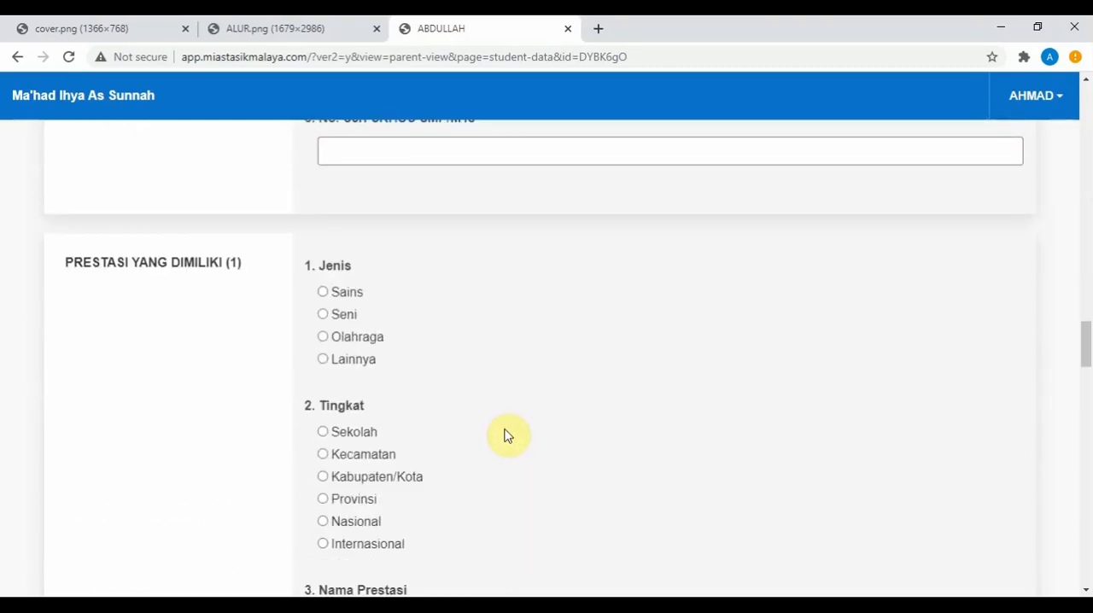
scroll(506, 434, "down", 12)
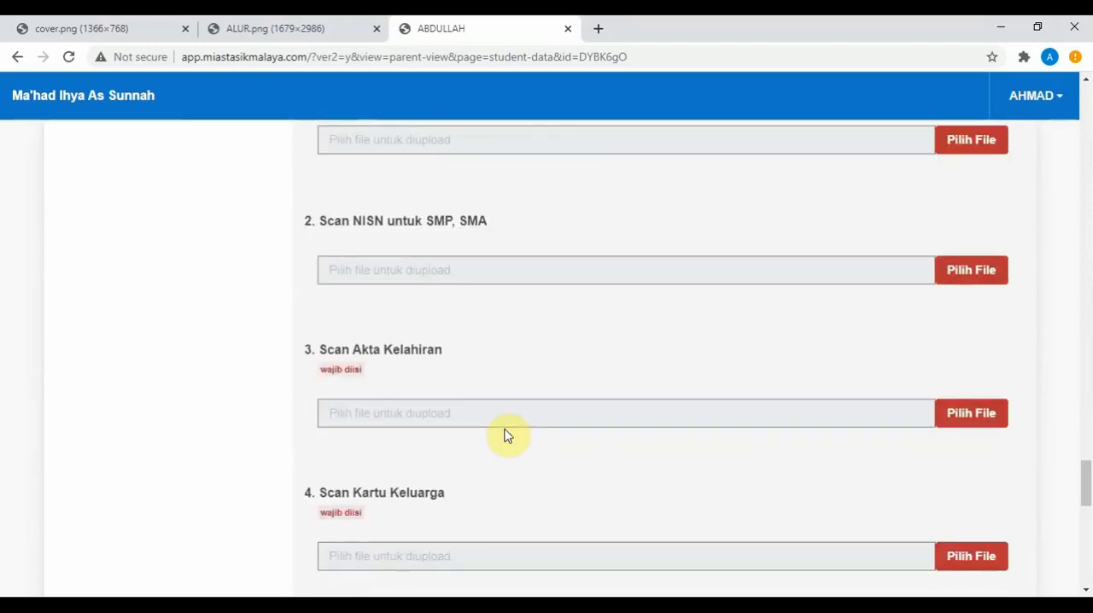
scroll(513, 418, "down", 8)
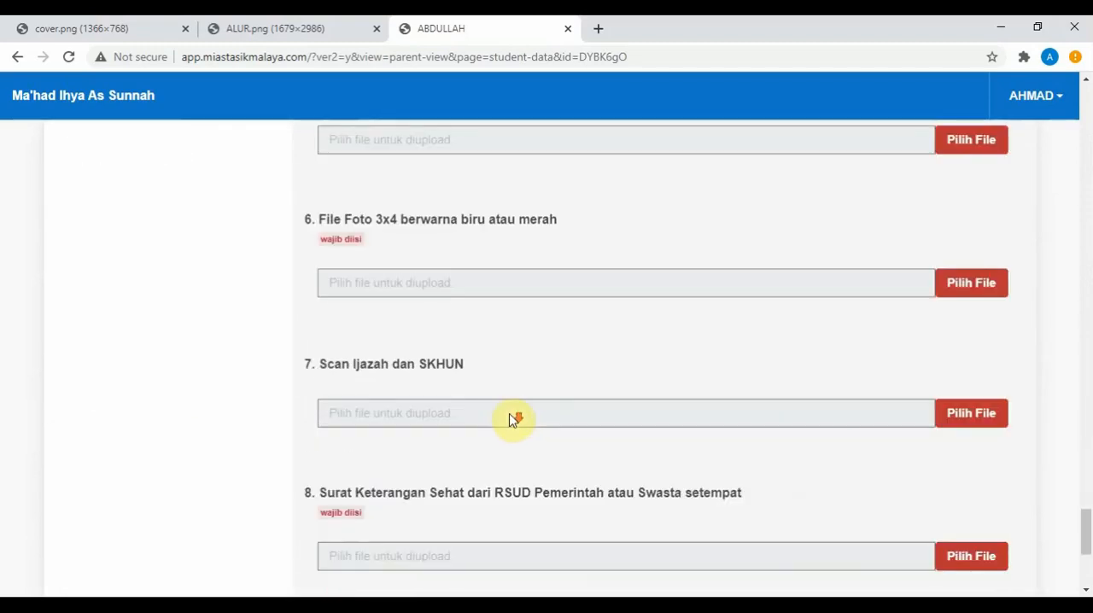
scroll(525, 398, "down", 2)
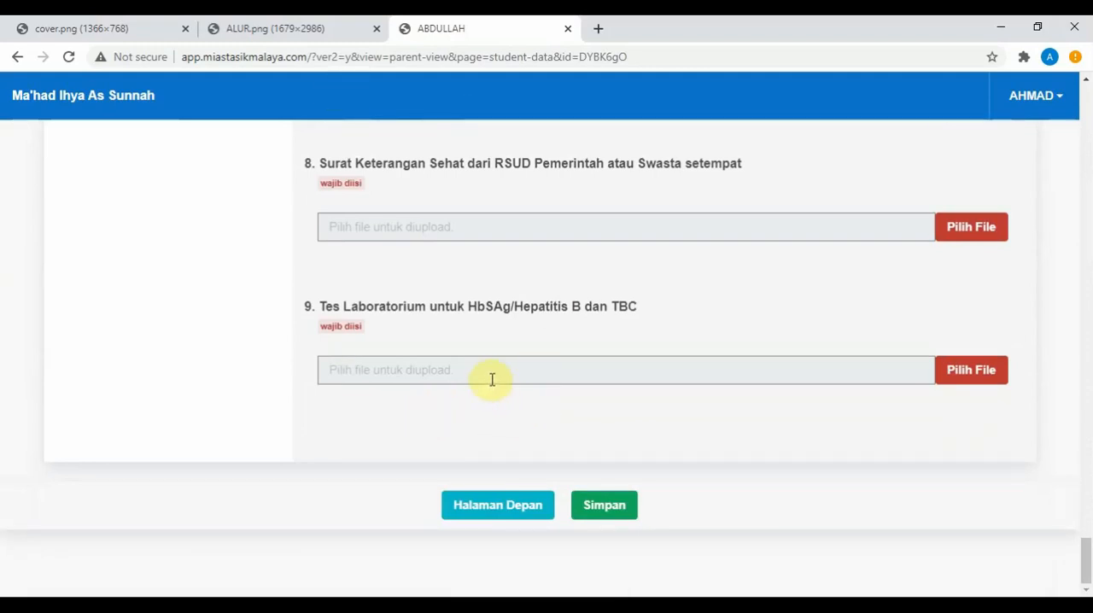
left_click(604, 511)
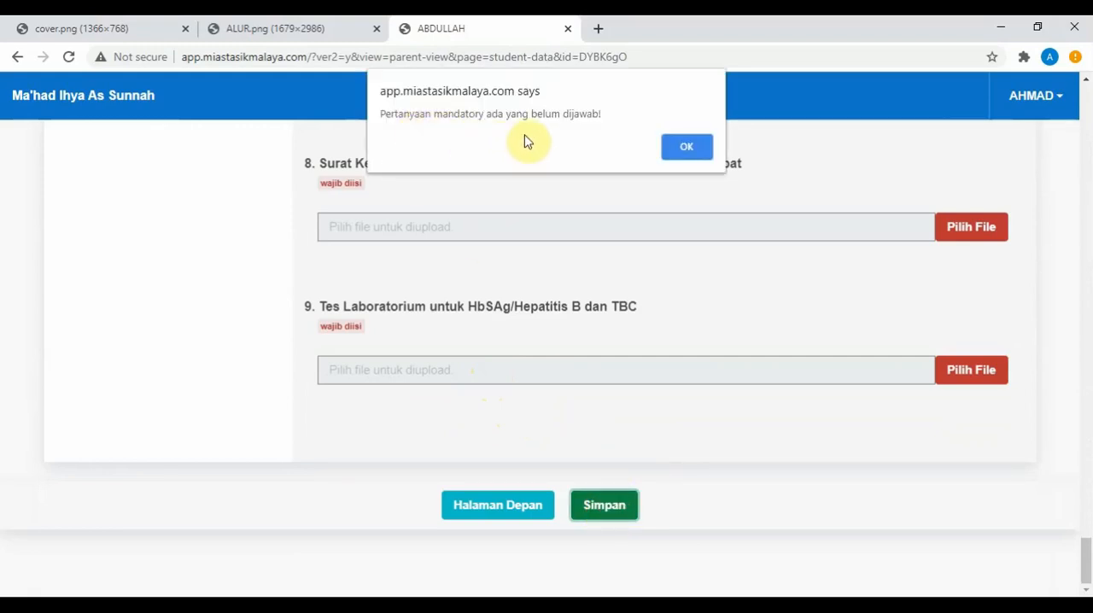
left_click(685, 147)
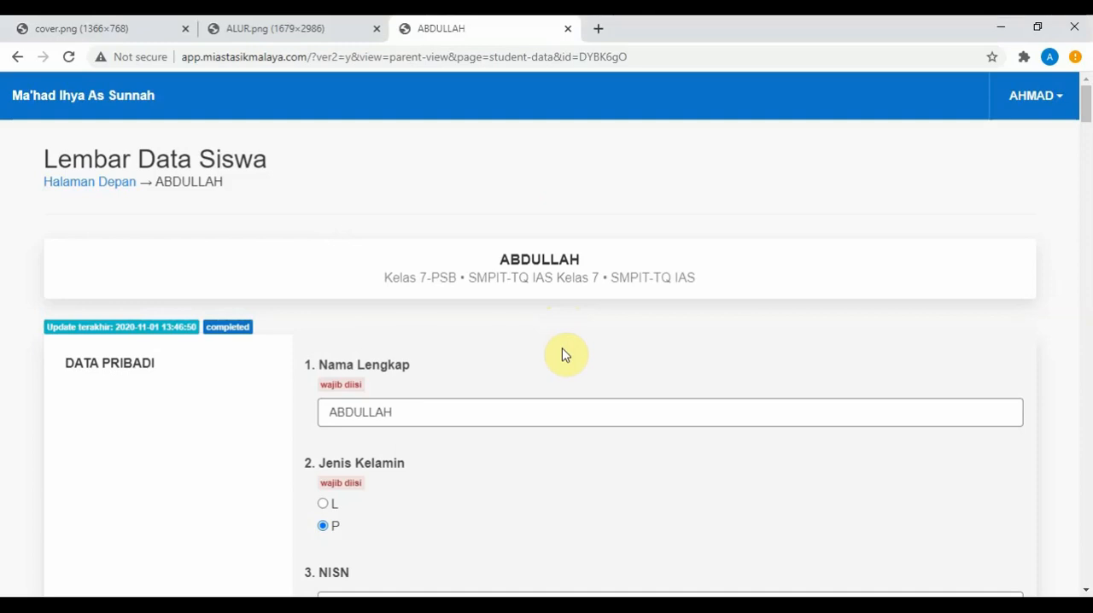
Step: Save the completed student data sheet below the Persyaratan PSB section, confirm sending the data, and dismiss the confirmation
scroll(563, 354, "down", 8)
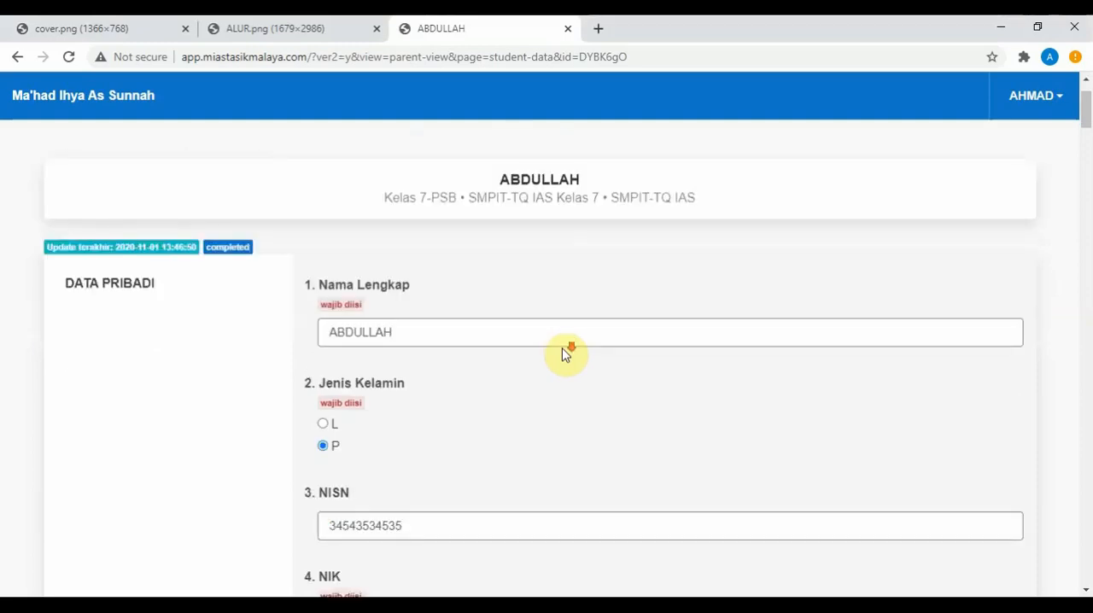
scroll(564, 355, "down", 4)
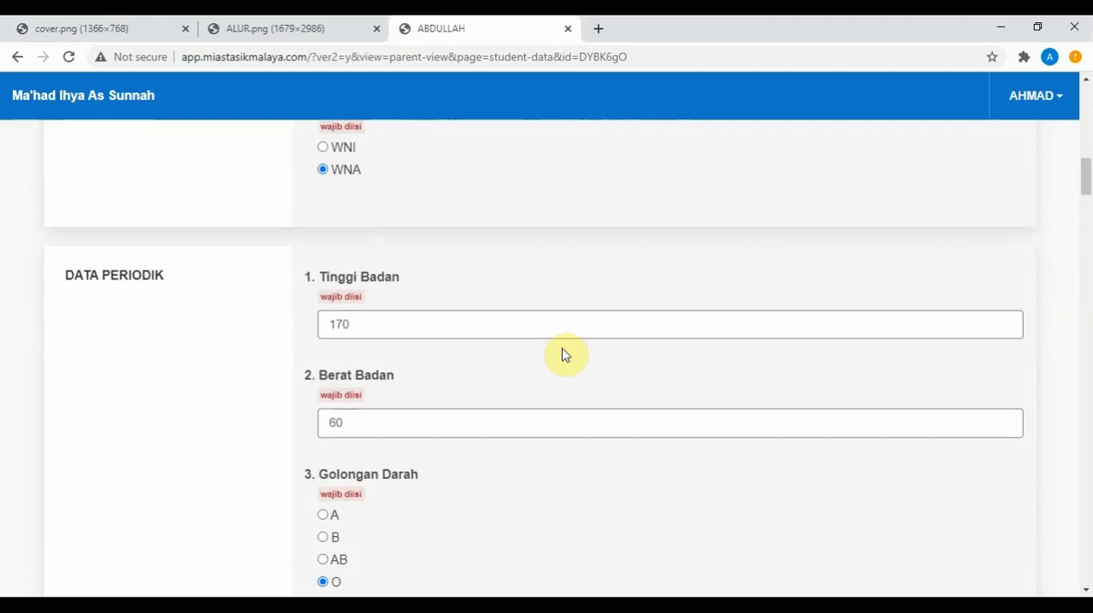
scroll(597, 419, "down", 5)
scroll(627, 427, "down", 15)
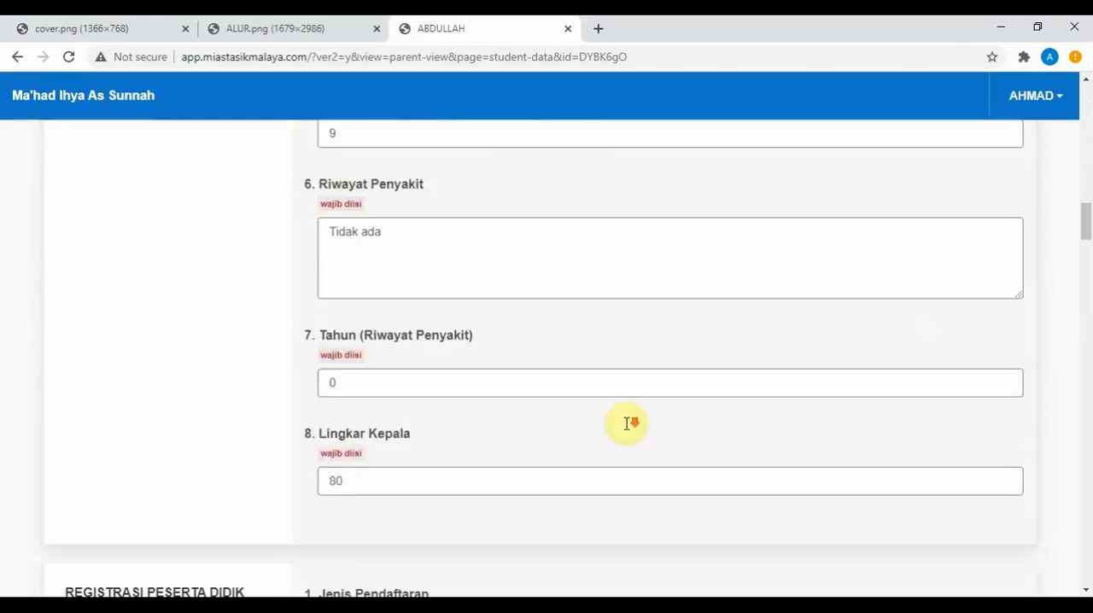
scroll(627, 424, "down", 15)
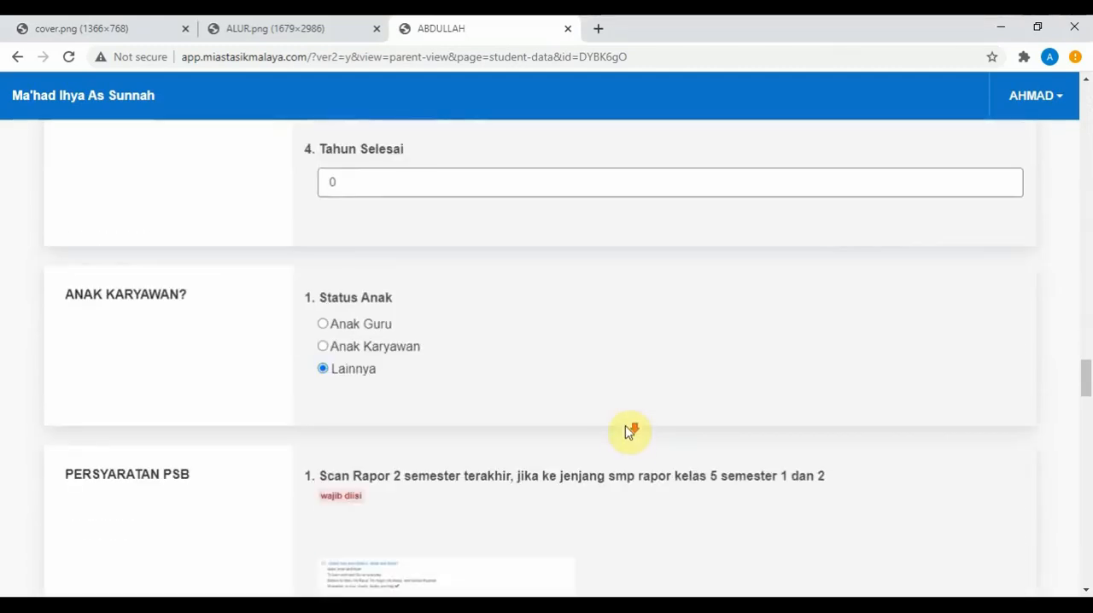
scroll(626, 439, "down", 5)
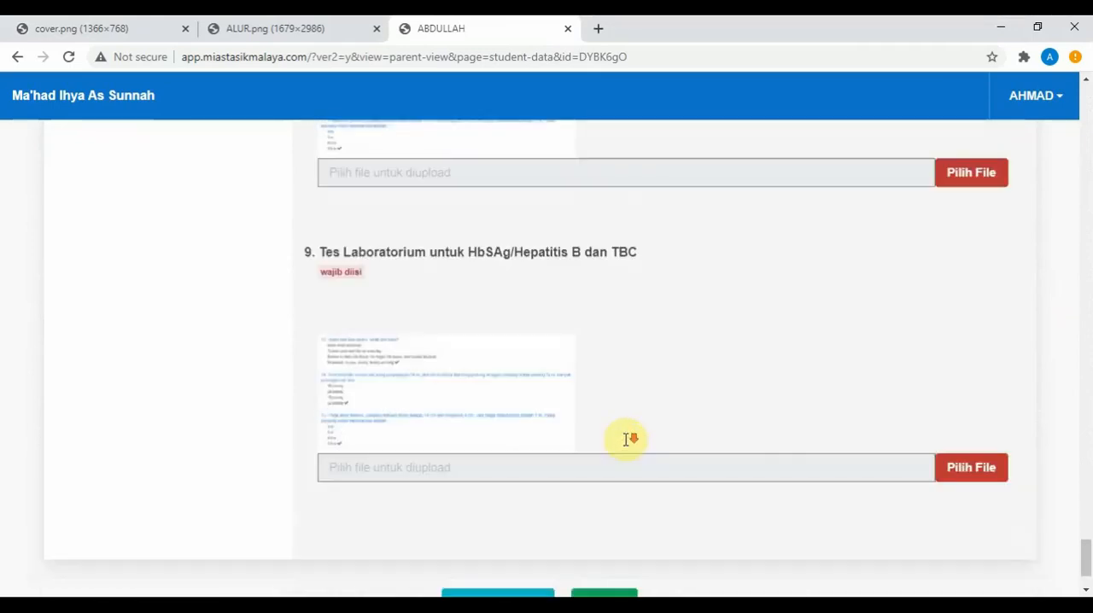
left_click(616, 508)
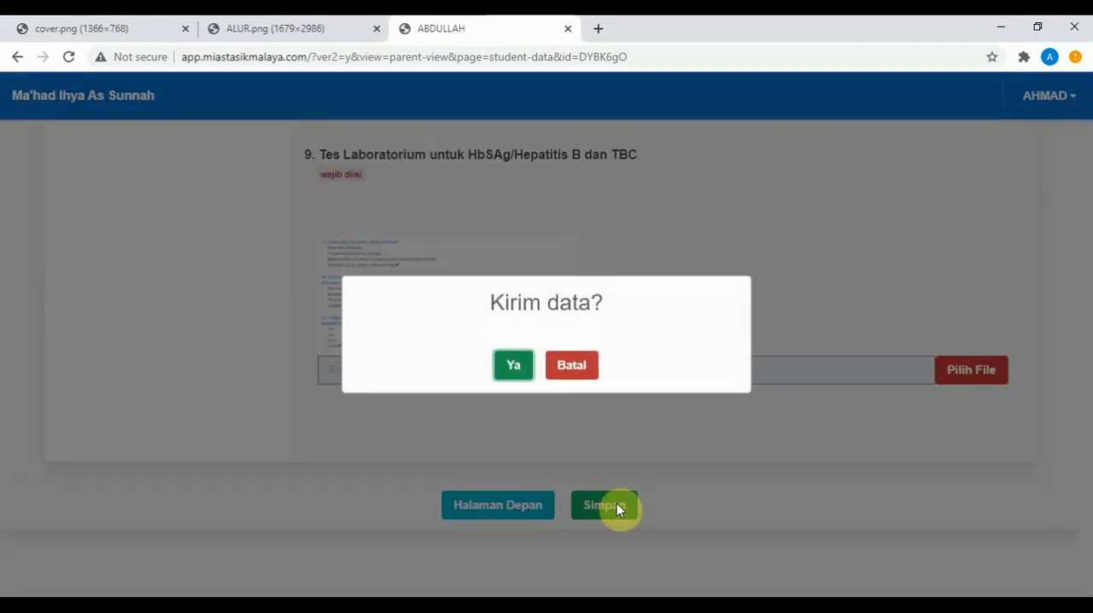
left_click(518, 373)
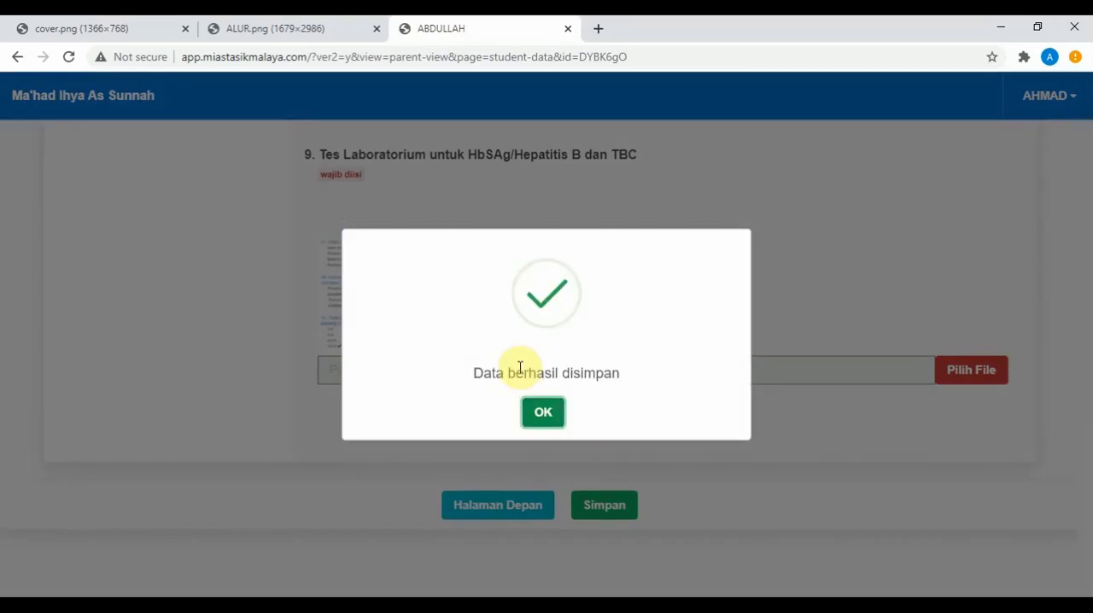
left_click(543, 414)
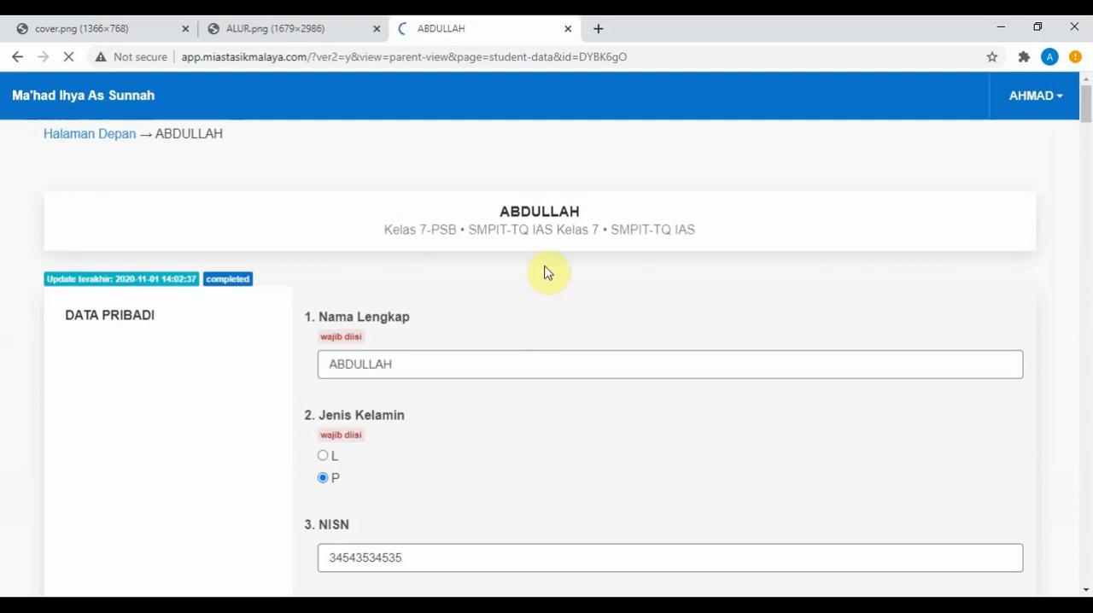
Step: Return to Halaman Depan from the student data sheet and open the Data Orang Tua form
left_click(104, 135)
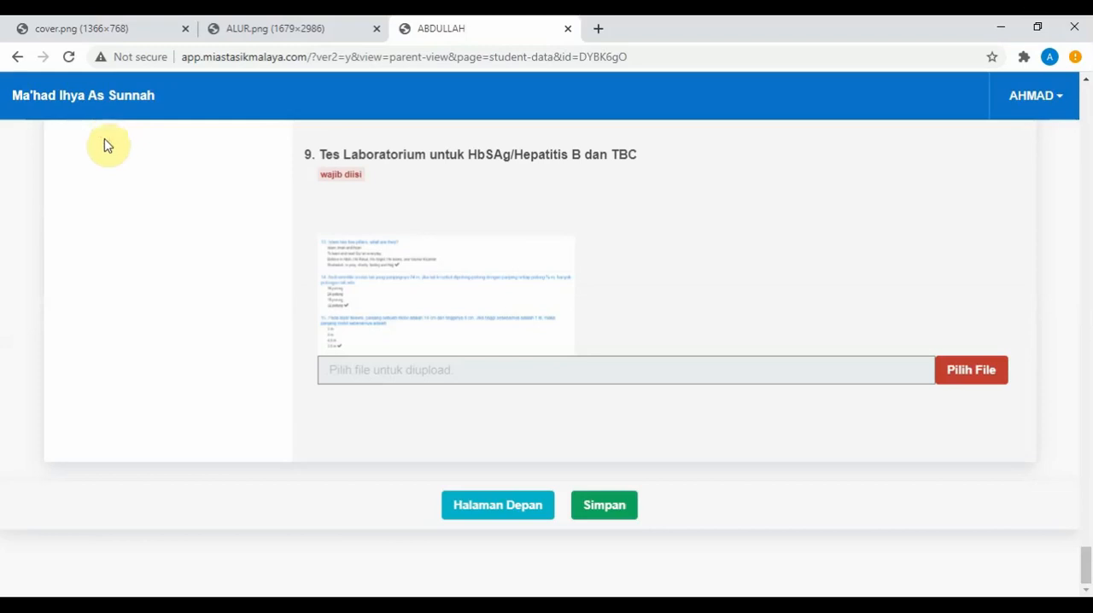
left_click(485, 507)
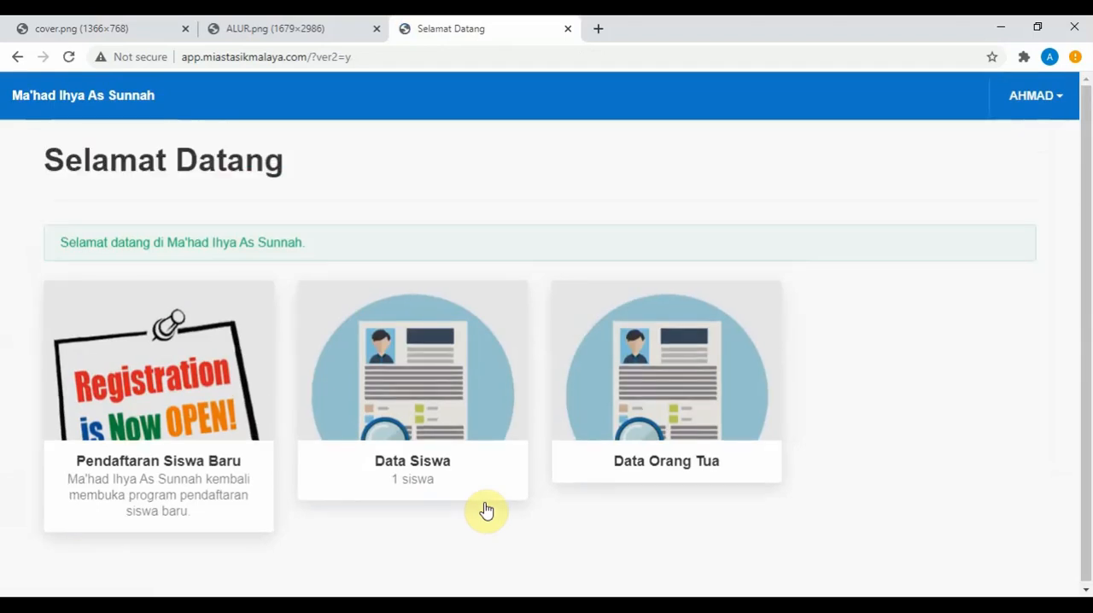
left_click(655, 468)
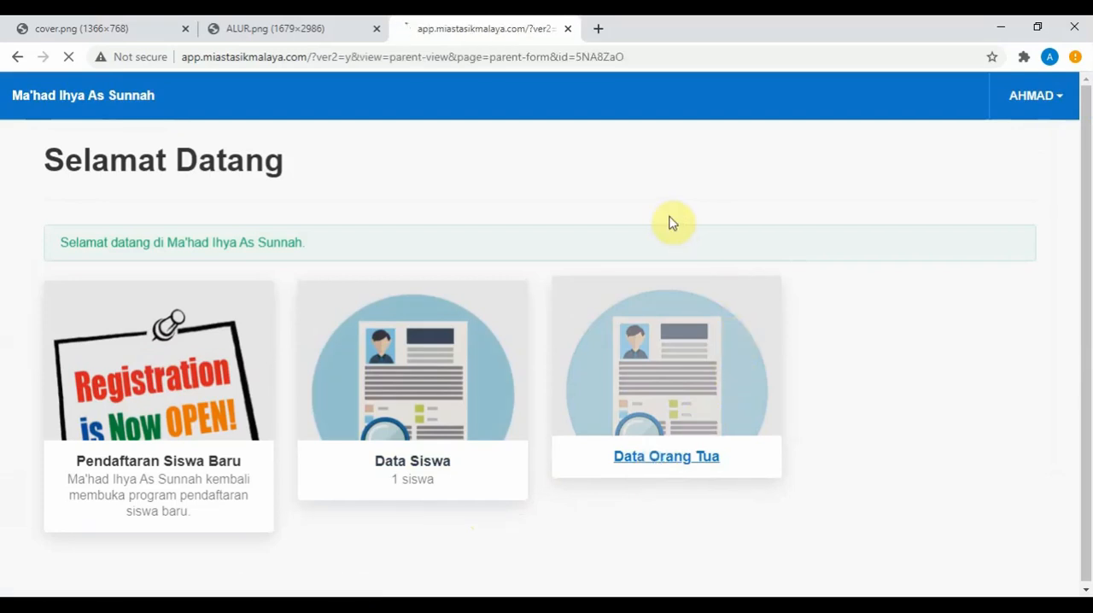
Step: Look through the parent form from the contact fields and Data Ayah Kandung to the guardian's details, and return to Halaman Depan
scroll(683, 268, "down", 5)
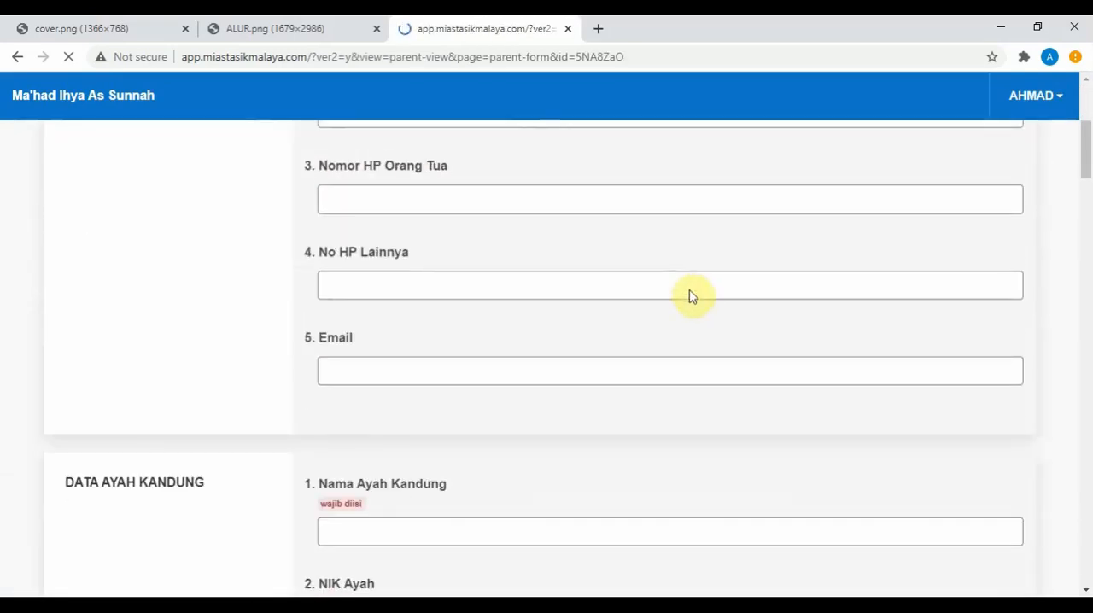
scroll(696, 316, "up", 3)
scroll(695, 316, "down", 10)
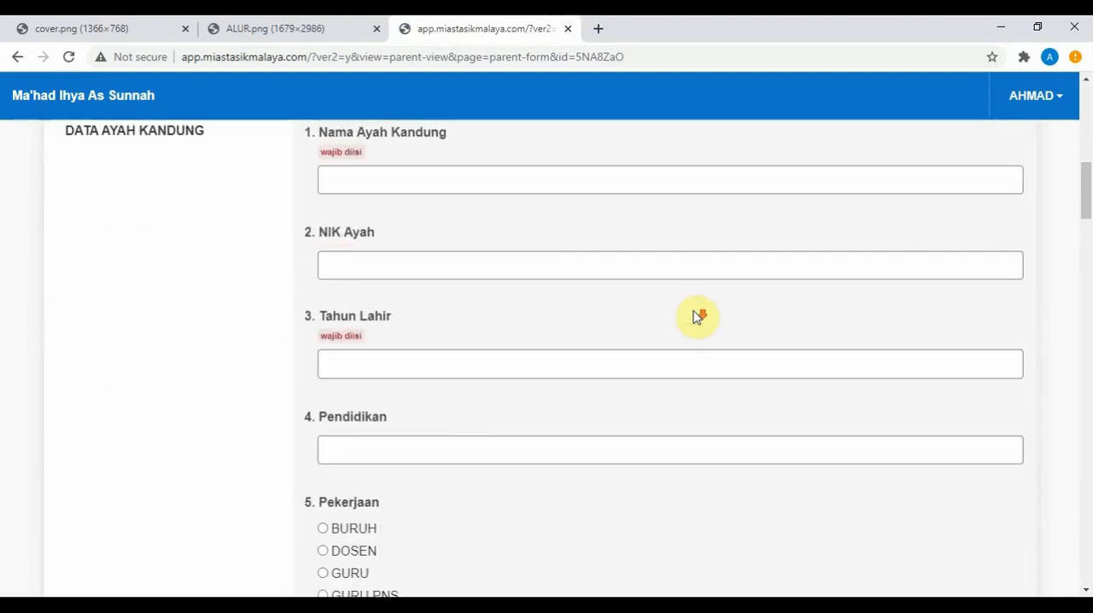
scroll(696, 316, "down", 15)
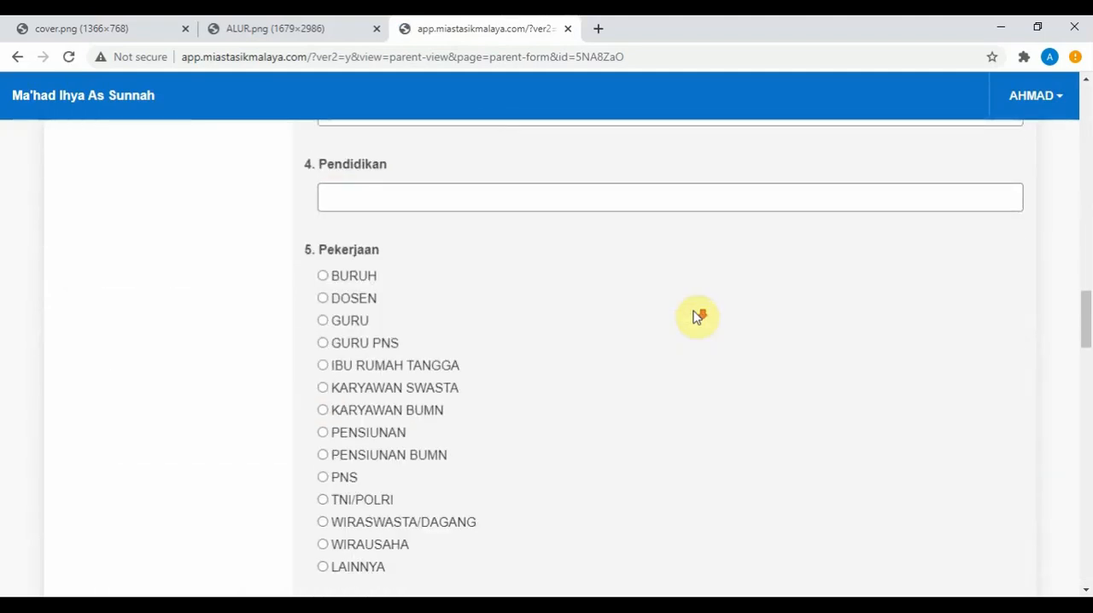
scroll(696, 315, "down", 20)
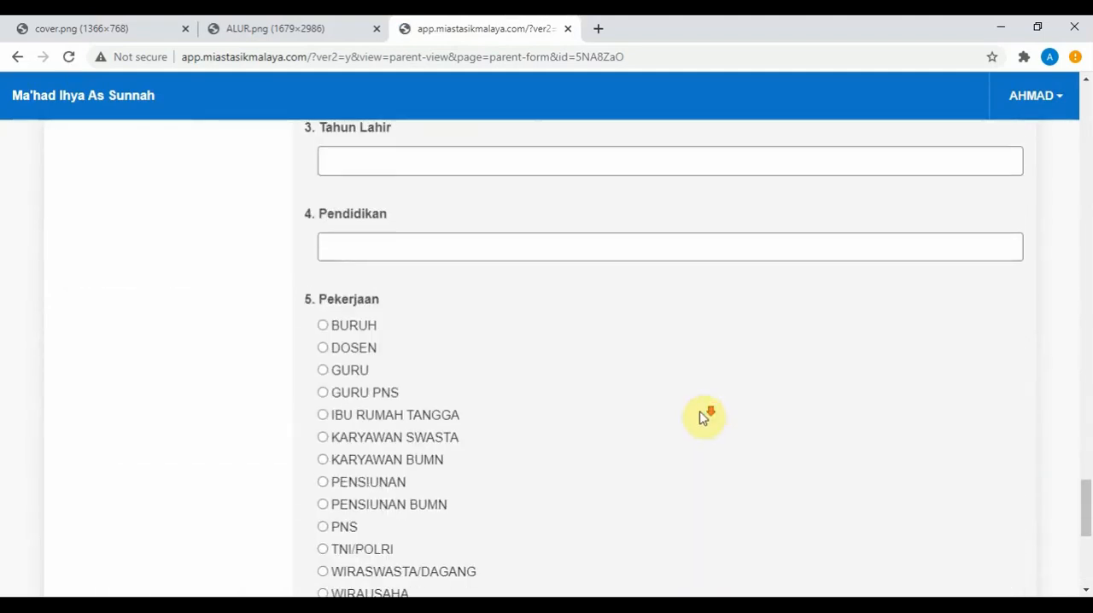
left_click(482, 505)
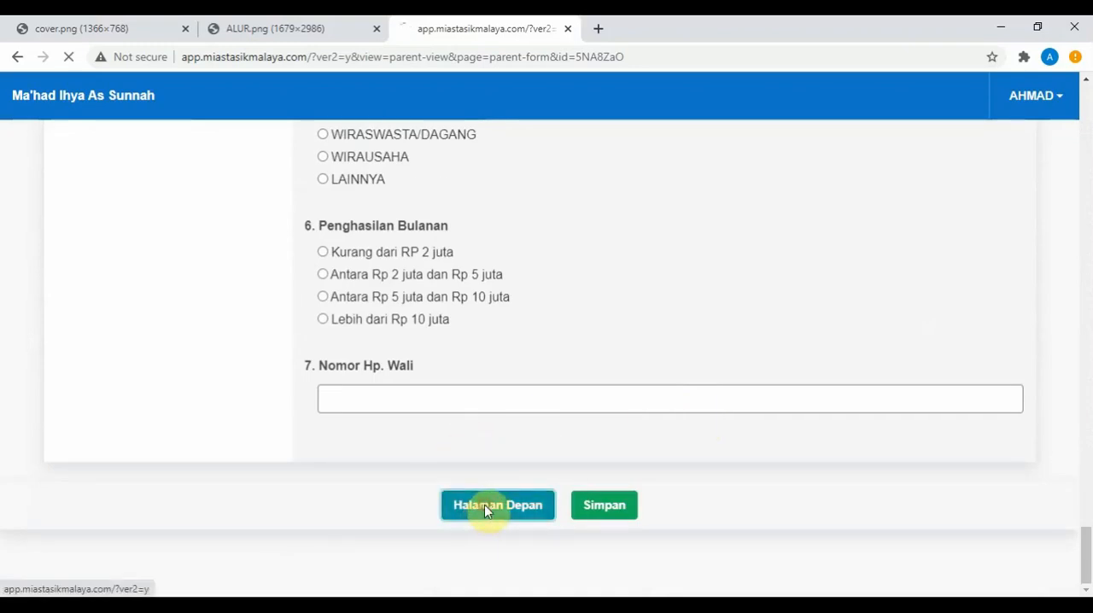